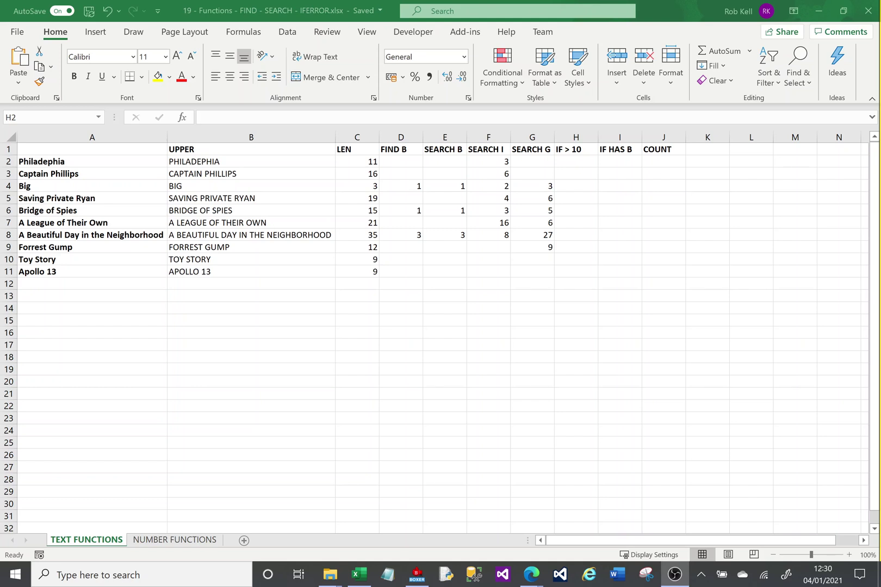
- Examine the UPPER formula in B2, its source title in A2, and the UPPER and LEN column headings
left_click(298, 165)
left_click(298, 164)
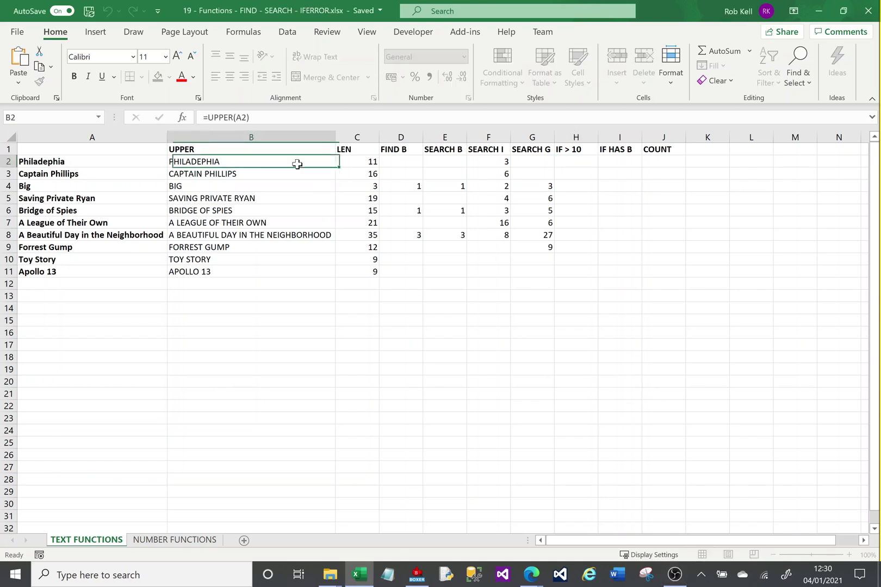
left_click(139, 163)
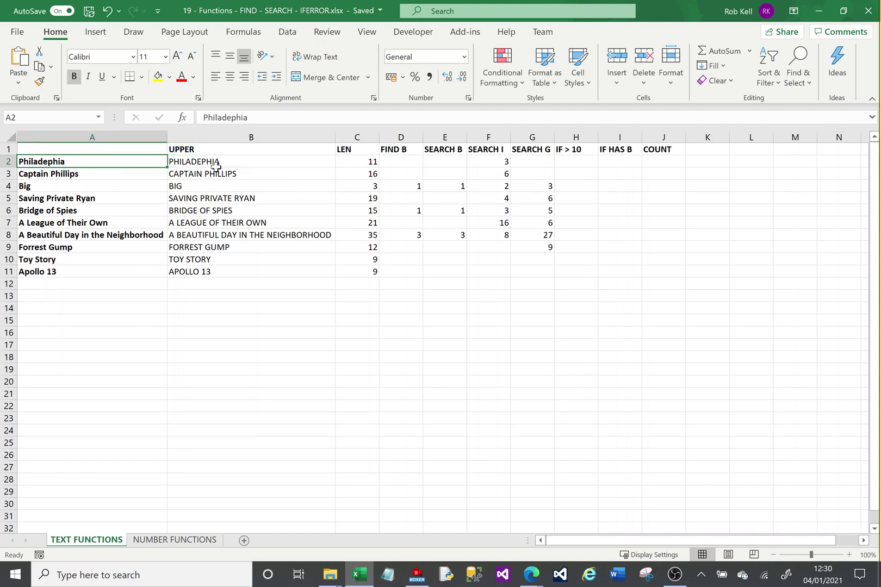
left_click(213, 149)
left_click(362, 152)
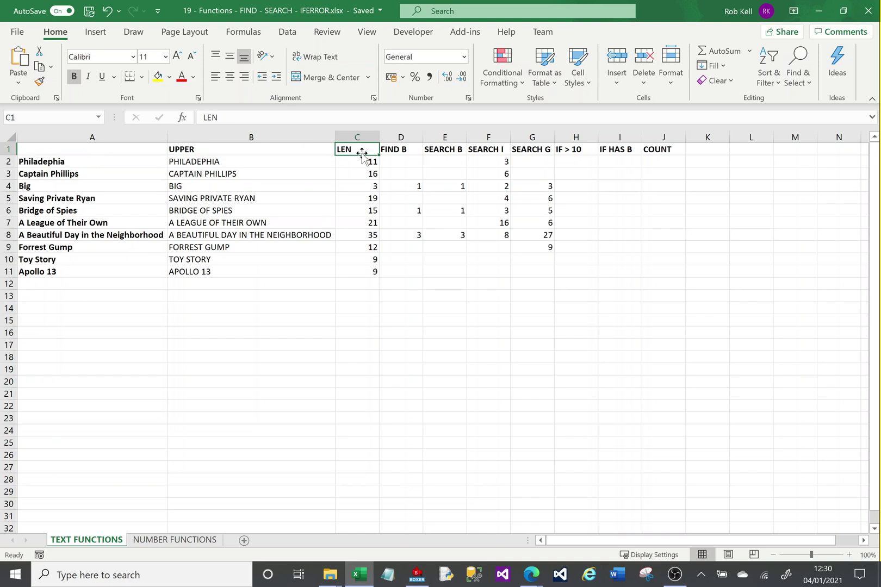
- Enter the formula =IF(1=1,"True","False") in cell H2 under the IF > 10 heading
key("Down")
key("Right")
key("Right")
key("Right")
key("Right")
key("Right")
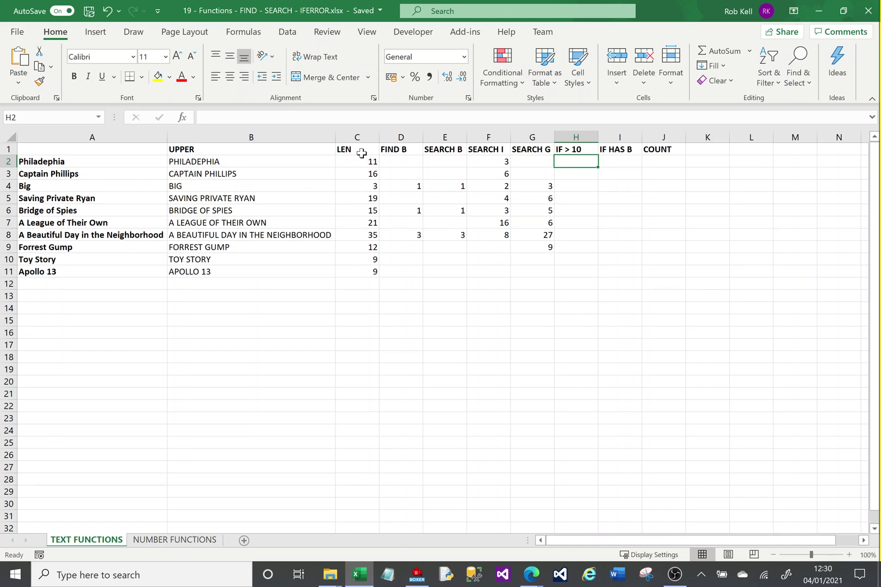
type("=")
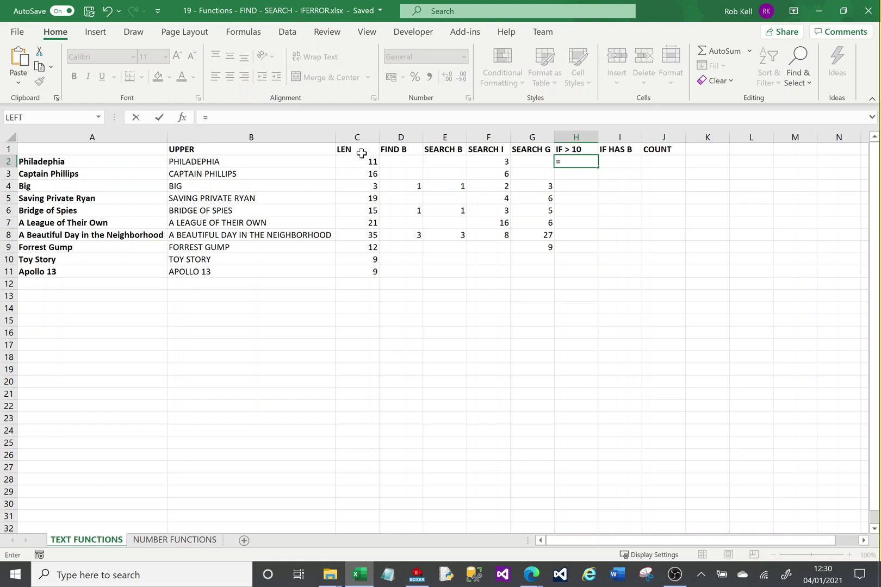
type("if")
key("Tab")
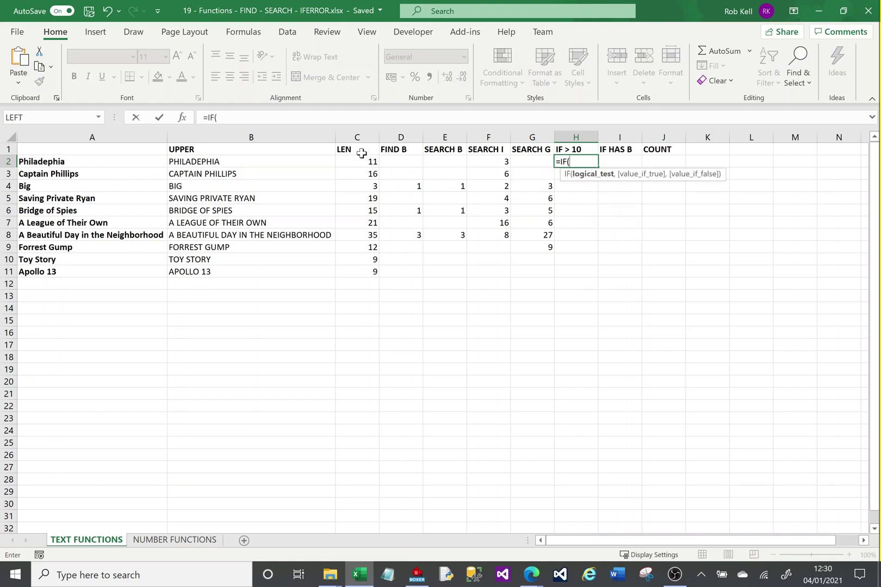
type("1-")
key("BackSpace")
type("= ")
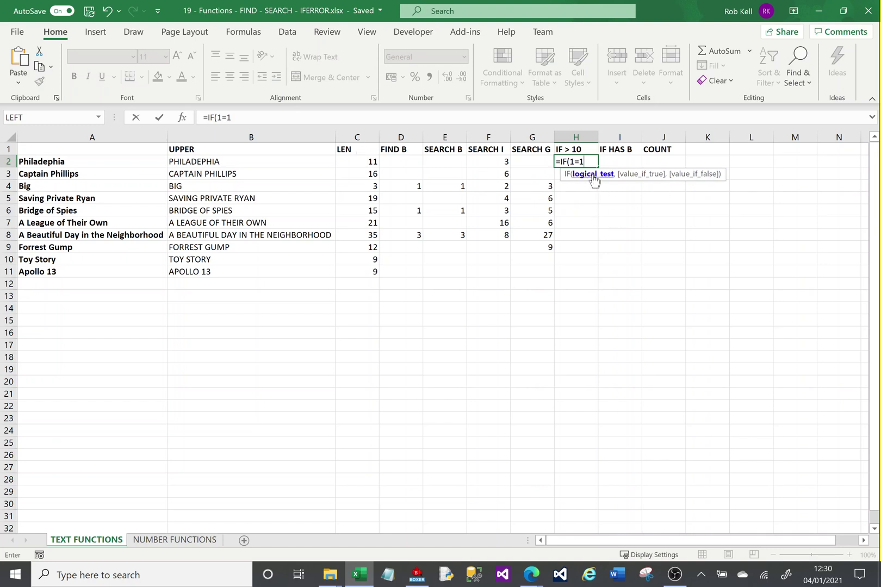
type(",")
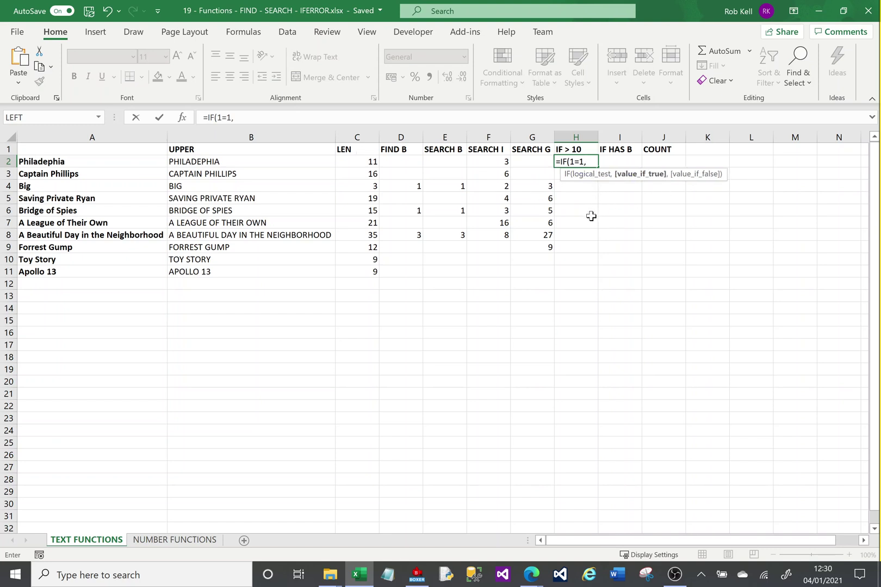
type("\"True\",\"False")
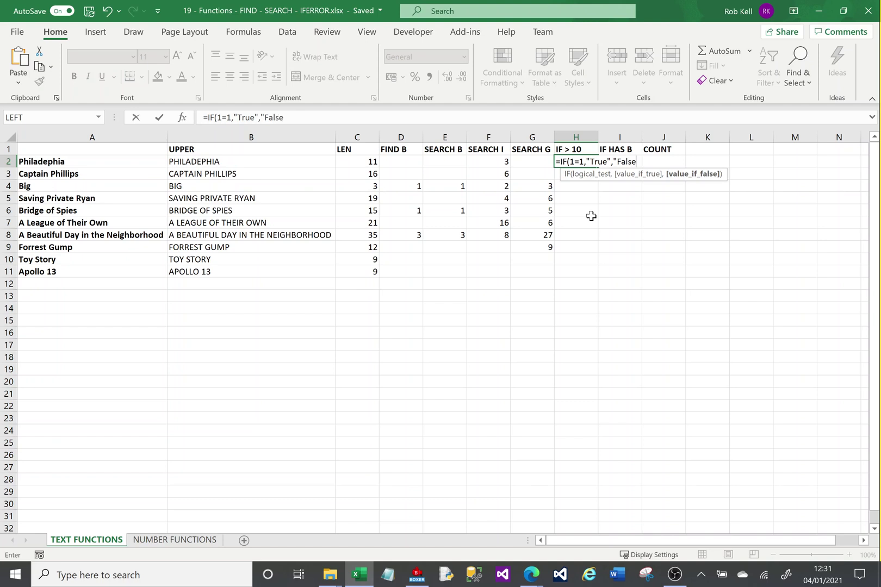
type("\")")
key("Return")
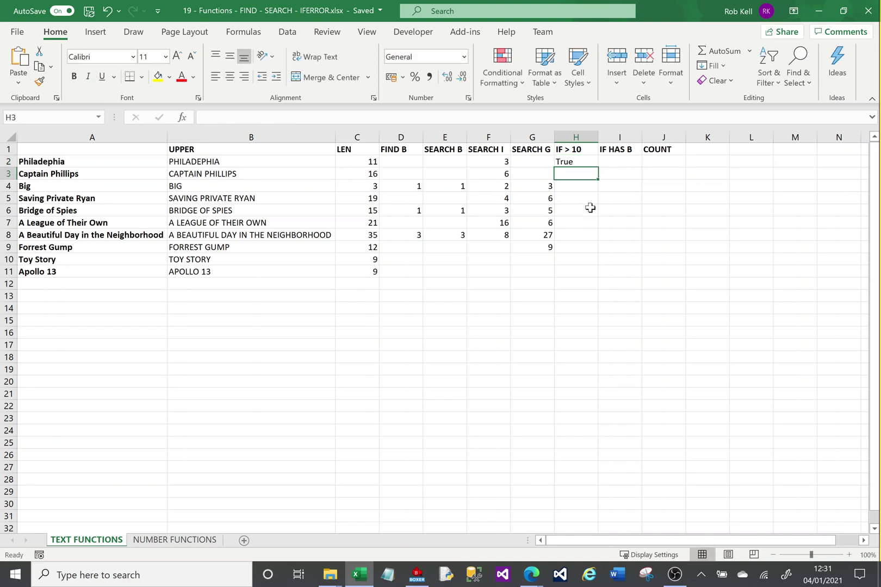
- Change the logical test of the IF formula in H2 to 1=2
left_click(577, 158)
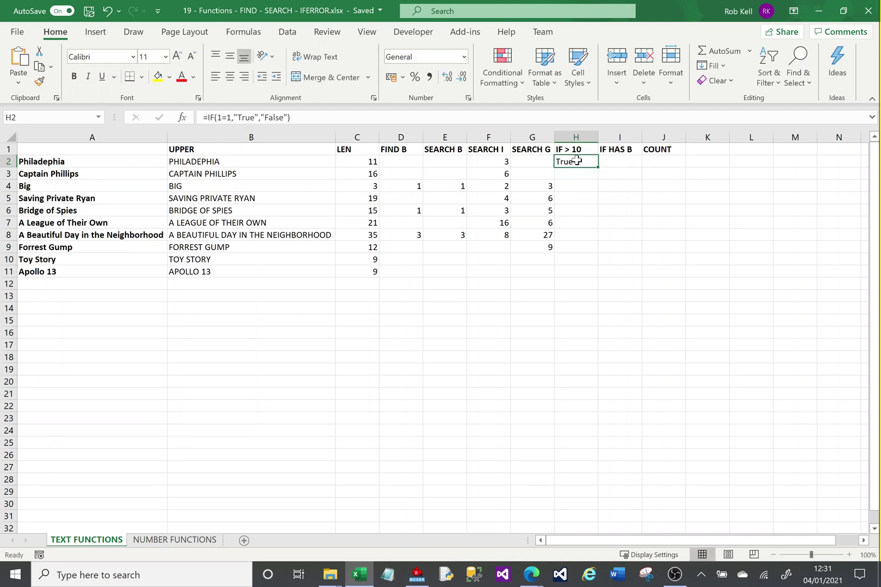
left_click(232, 117)
key("BackSpace")
type("2")
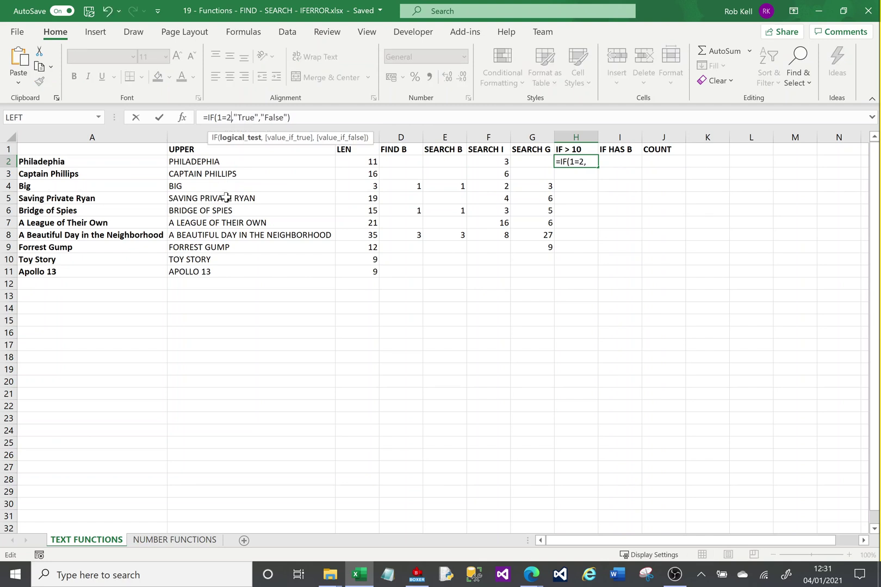
key("Return")
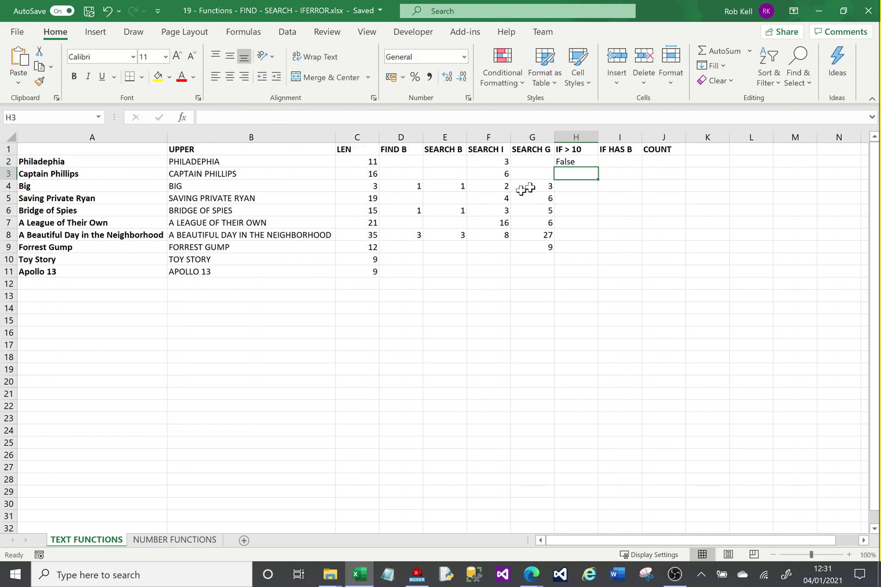
- Replace the text results in H2's IF formula with the logical values TRUE and FALSE, giving =IF(1=2,TRUE,FALSE)
left_click(575, 162)
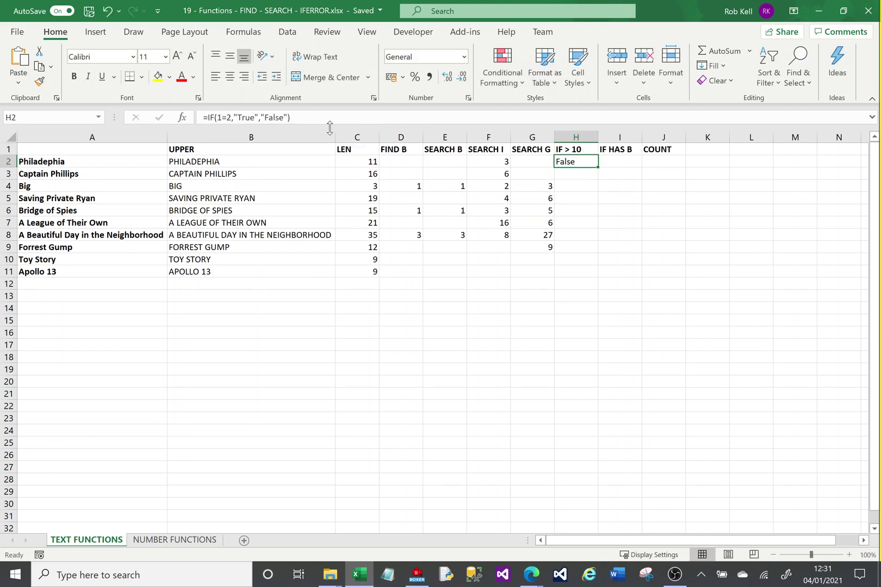
left_click(289, 117)
key("BackSpace")
key("BackSpace")
key("BackSpace")
key("BackSpace")
key("BackSpace")
key("BackSpace")
key("BackSpace")
key("BackSpace")
key("BackSpace")
key("BackSpace")
key("BackSpace")
key("BackSpace")
key("BackSpace")
key("BackSpace")
key("BackSpace")
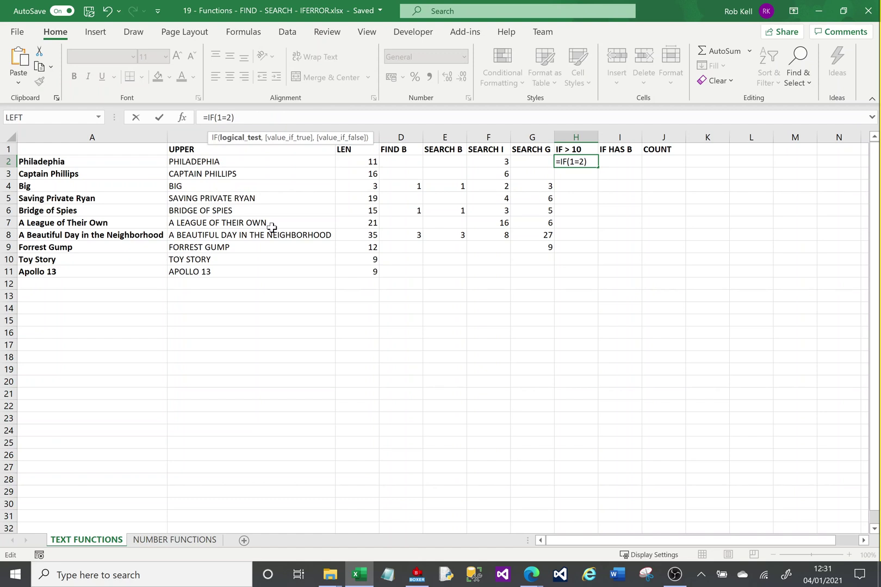
type(",")
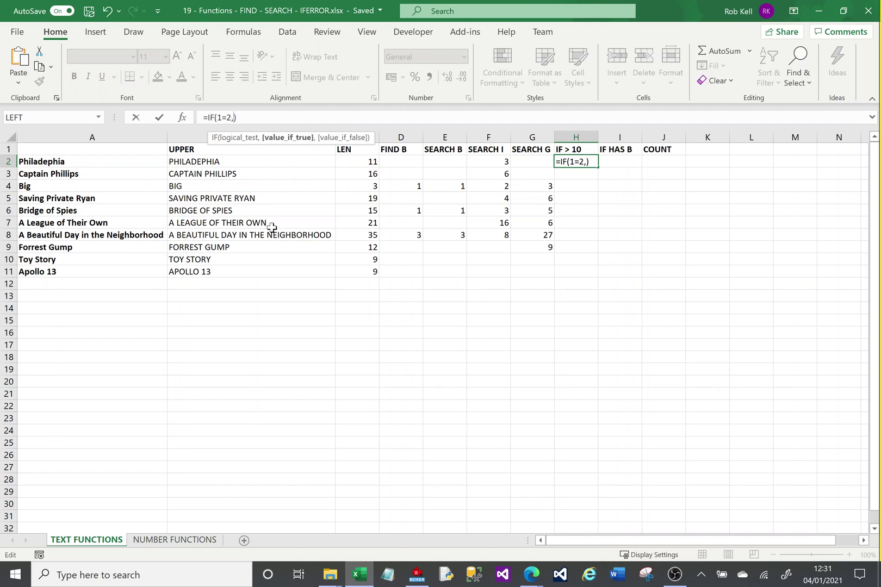
type("TRU")
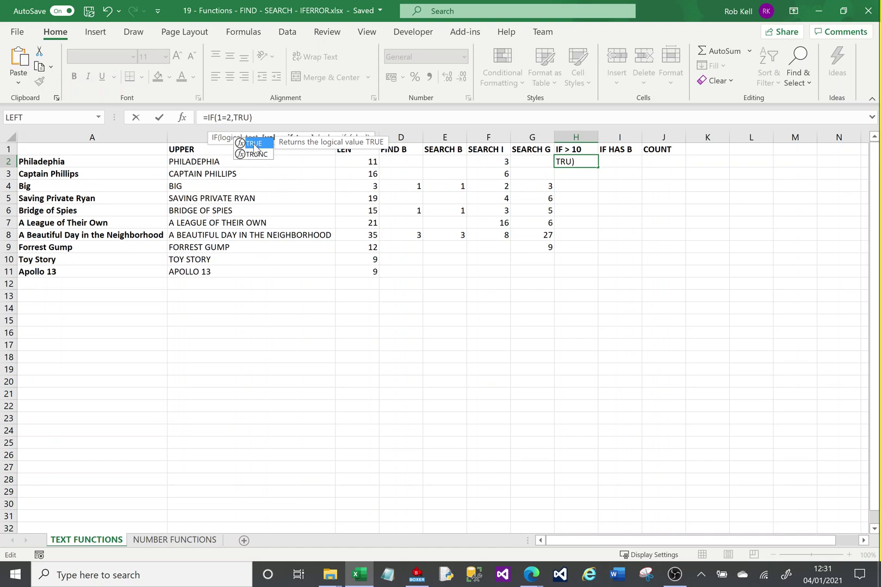
double_click(255, 144)
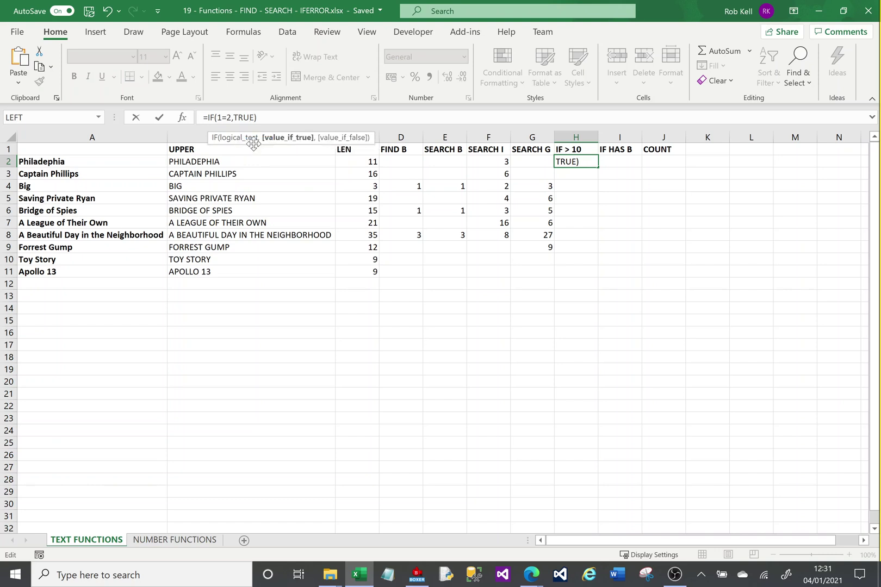
type(",false")
double_click(254, 142)
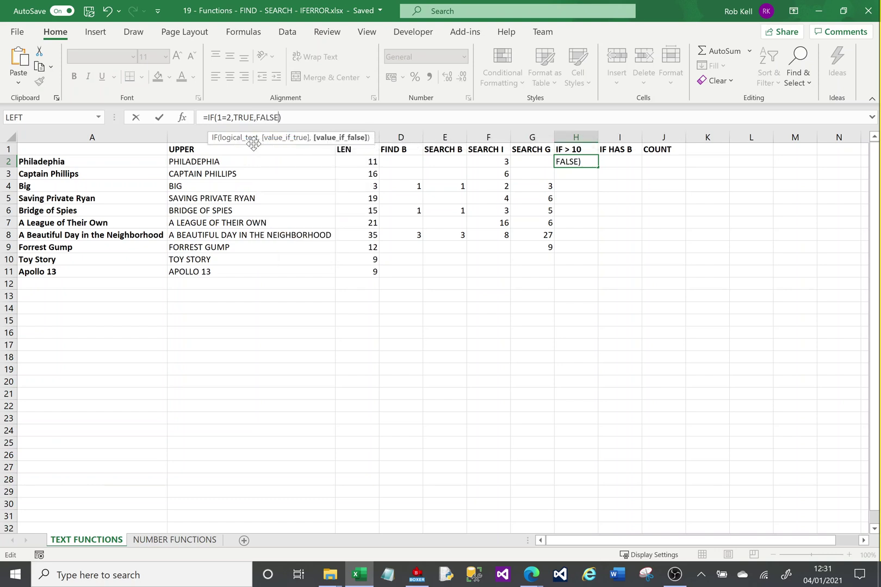
key("Return")
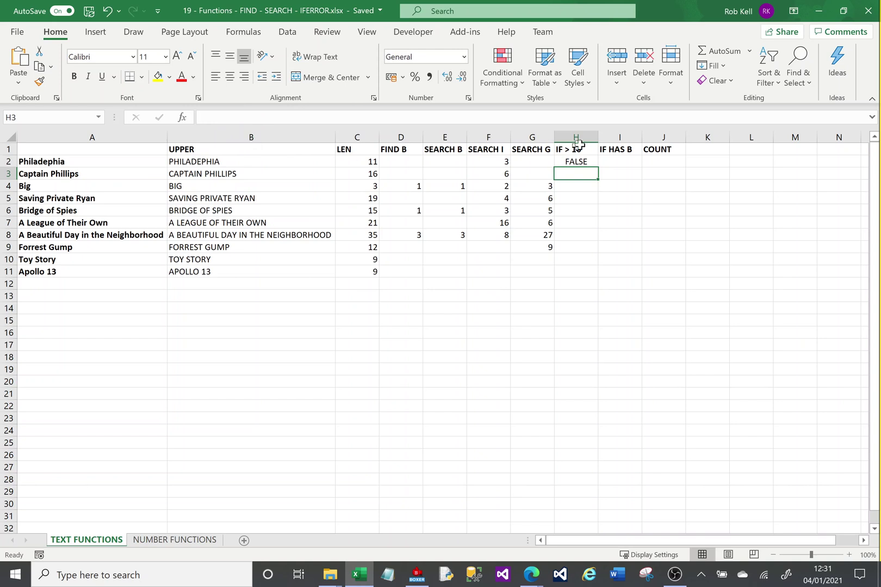
- Set the logical test in H2 to 1=1, keeping the TRUE and FALSE results
left_click(584, 163)
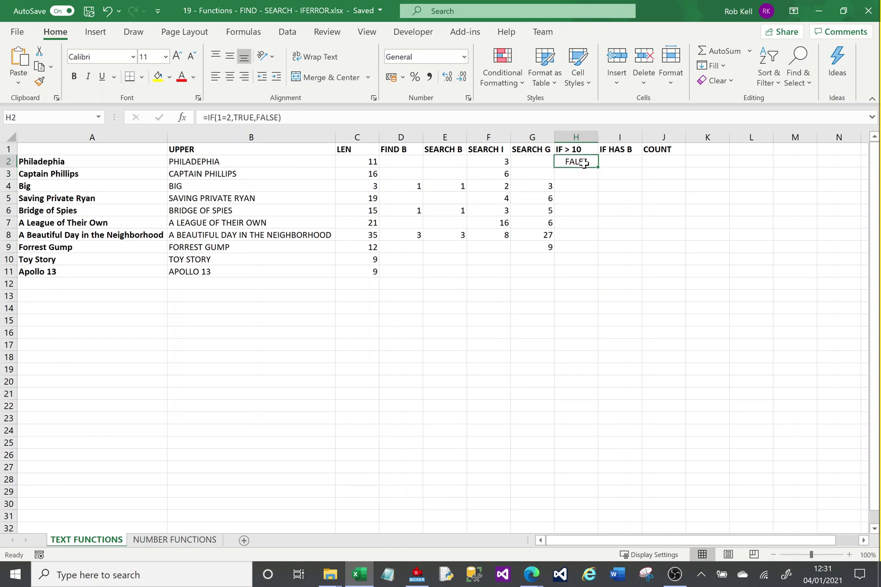
left_click(231, 117)
key("BackSpace")
type("1")
key("Return")
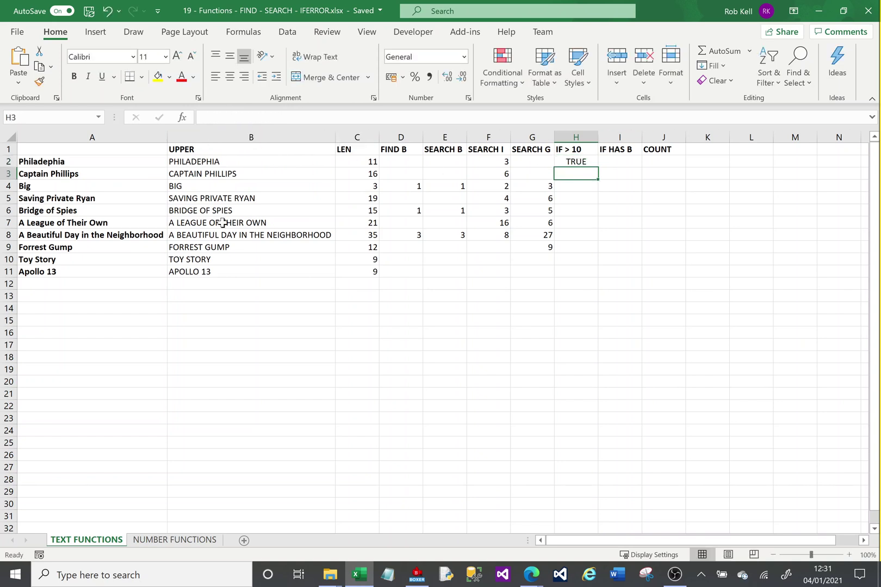
- Replace the results in H2's IF formula with the texts "Happy" for true and "Sad" for false
left_click(575, 157)
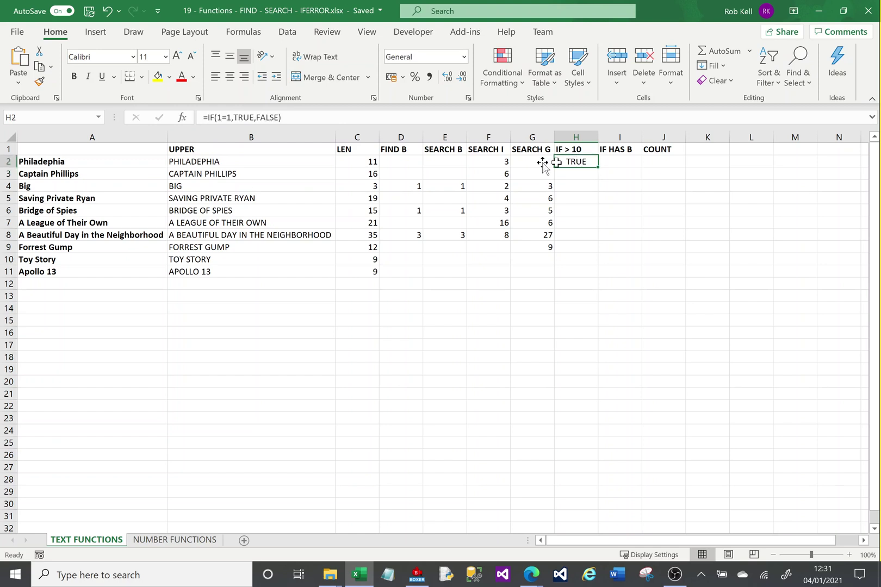
left_click(246, 118)
double_click(244, 118)
type("\"Happ")
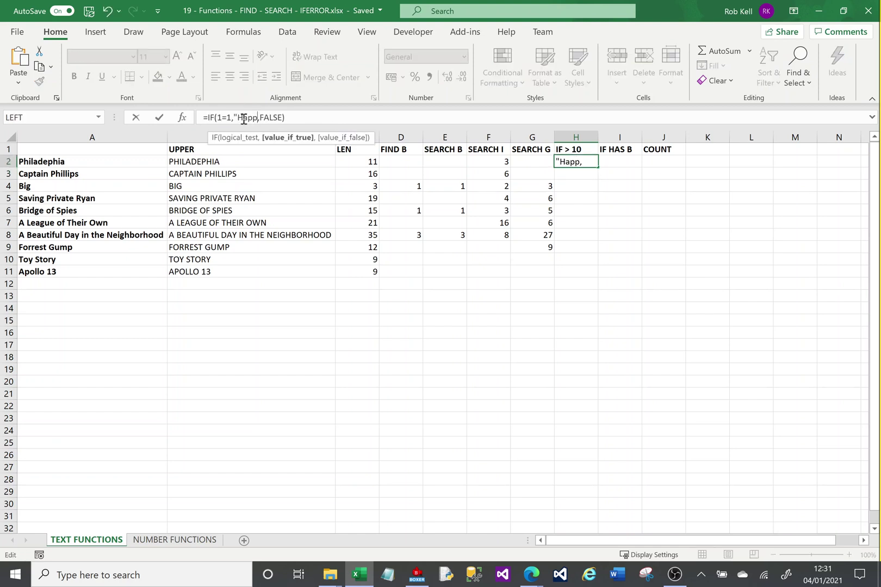
type("y\"")
double_click(282, 118)
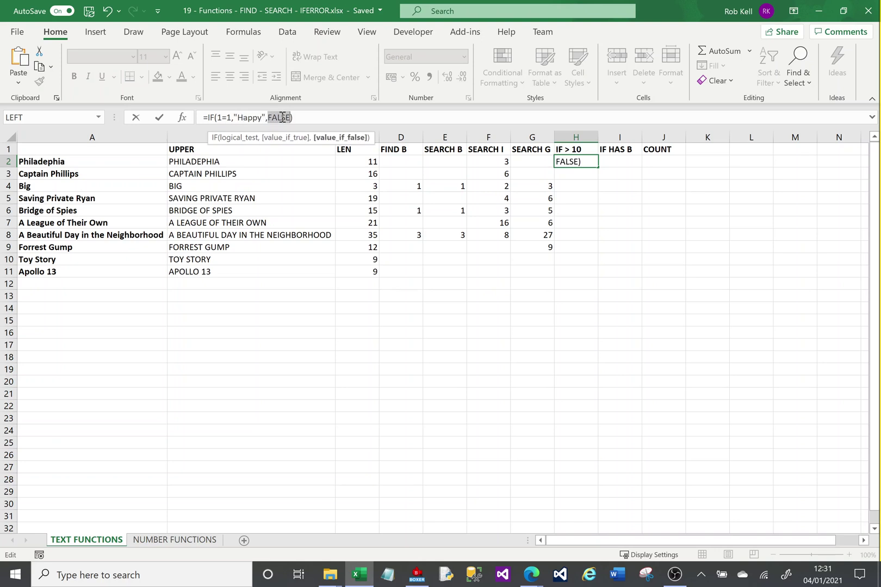
type("\"Sad\"")
key("ctrl+Return")
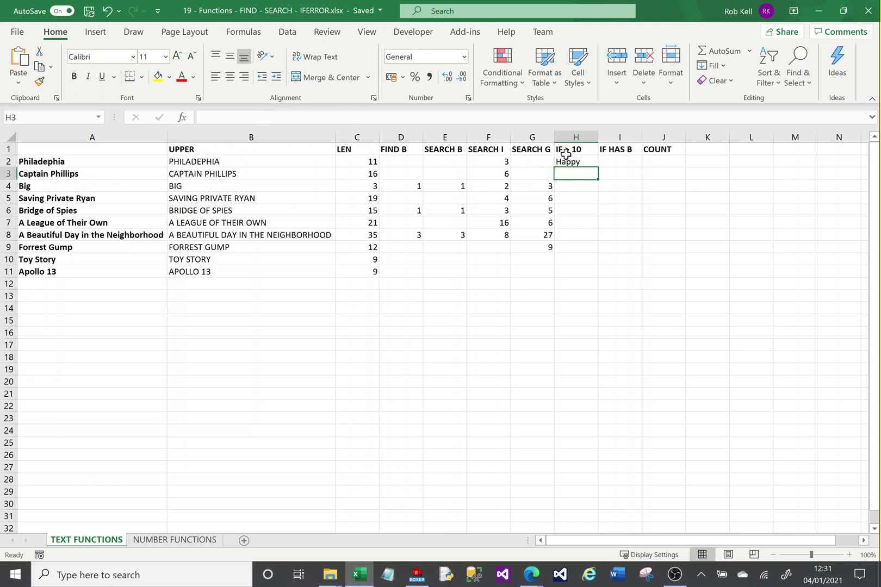
- Change the logical test of H2's Happy/Sad IF formula to 1=2
double_click(231, 117)
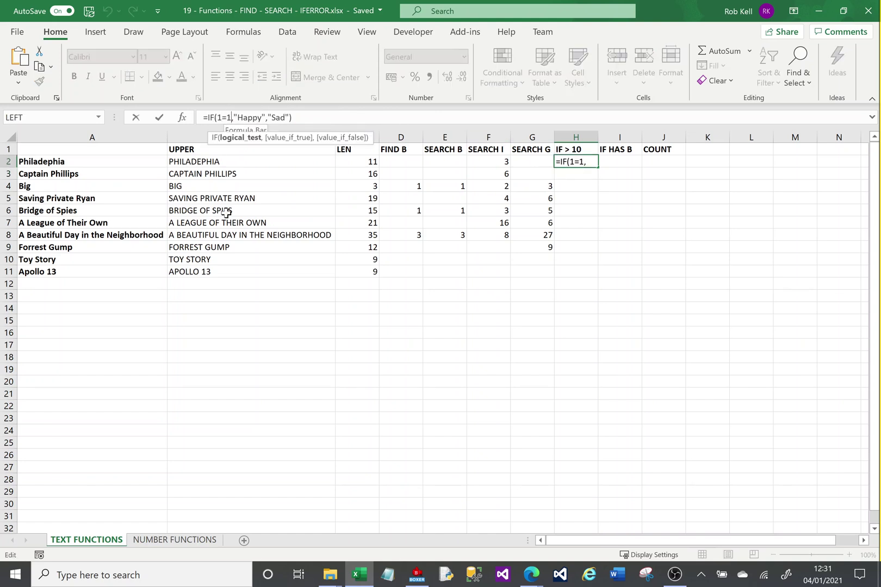
type("2")
key("ctrl+Return")
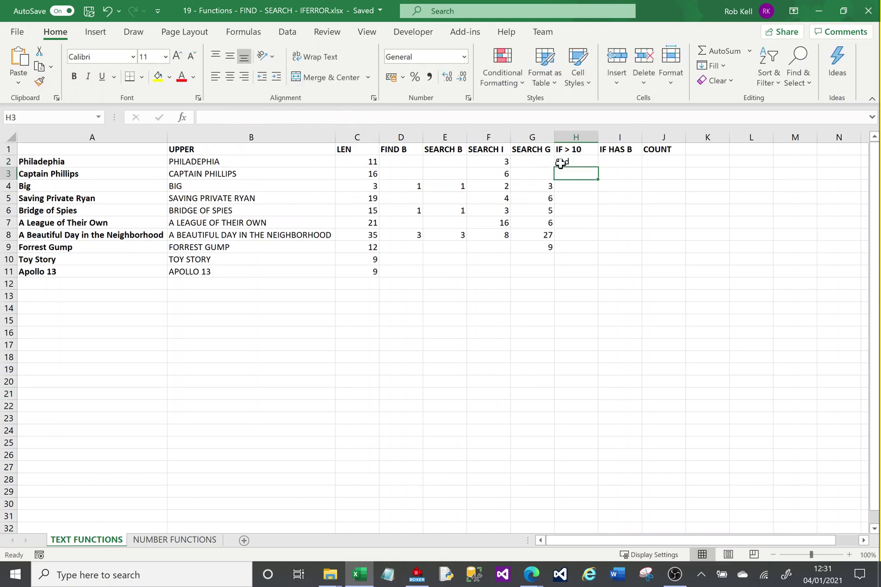
- Replace the text results in H2's IF formula with the numbers 1 for true and 0 for false
left_click(264, 117)
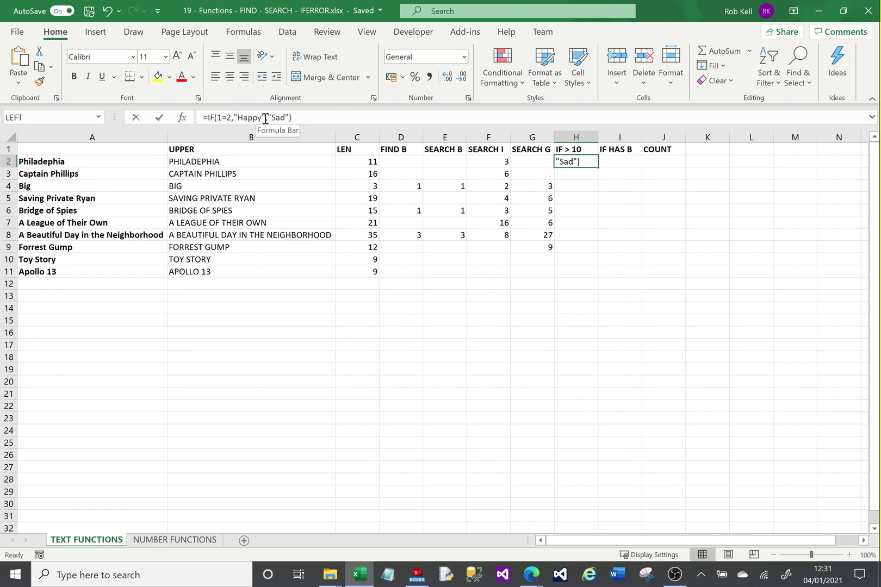
key("BackSpace")
key("BackSpace")
key("BackSpace")
key("BackSpace")
key("BackSpace")
key("BackSpace")
key("BackSpace")
type("1")
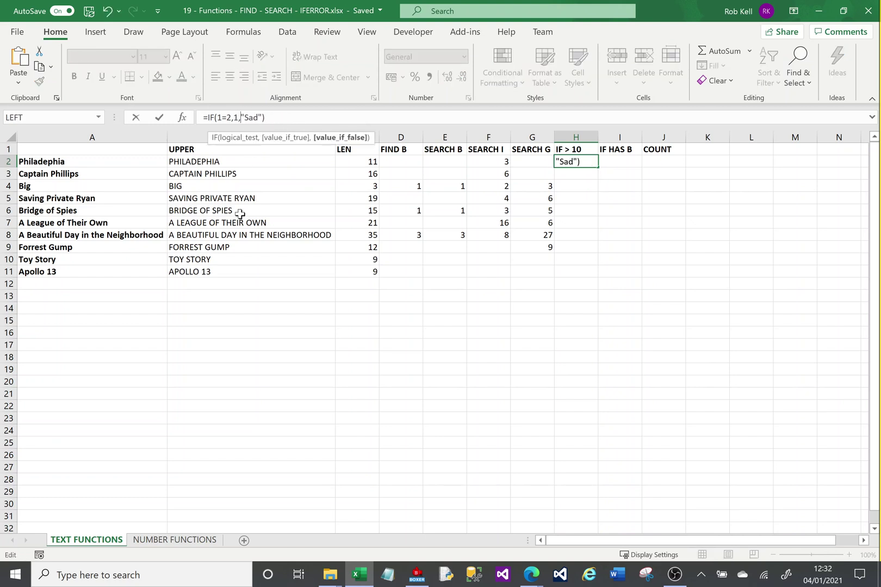
key("BackSpace")
key("BackSpace")
key("BackSpace")
key("BackSpace")
key("BackSpace")
type("0")
key("Return")
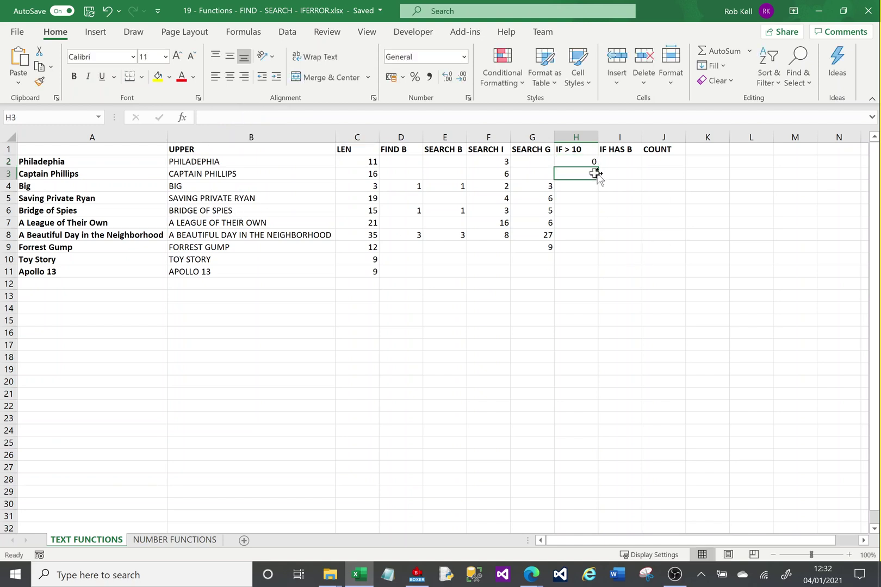
- Change the logical test in H2 to 1=1 so the formula reads =IF(1=1,1,0)
left_click(567, 164)
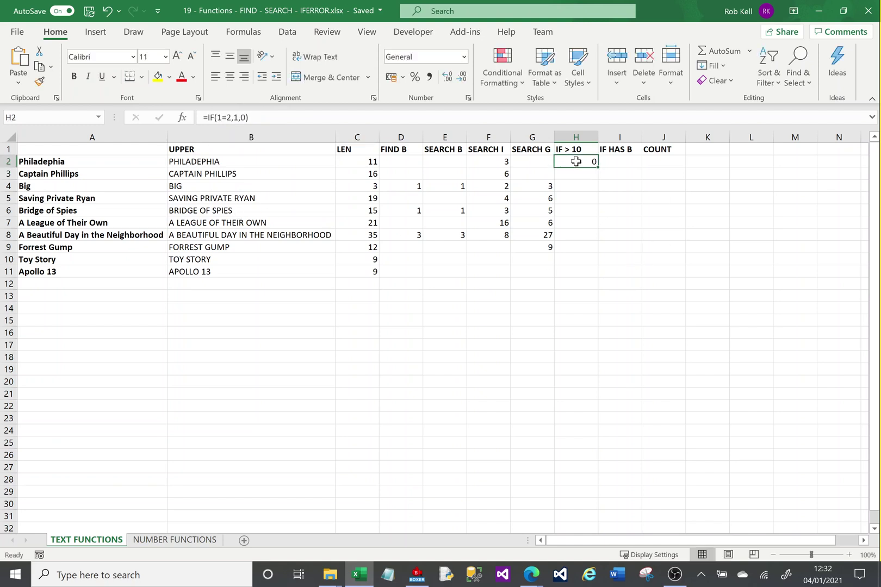
left_click(228, 118)
key("BackSpace")
type("1")
key("Return")
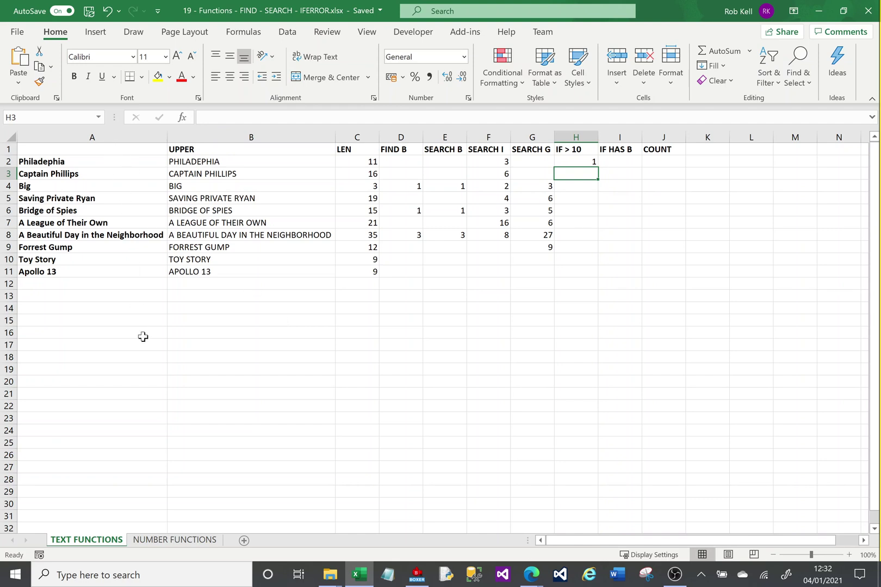
- Replace the formula in H2 with =IF(C2>10,TRUE,FALSE) to test whether the title's length exceeds 10
left_click(587, 162)
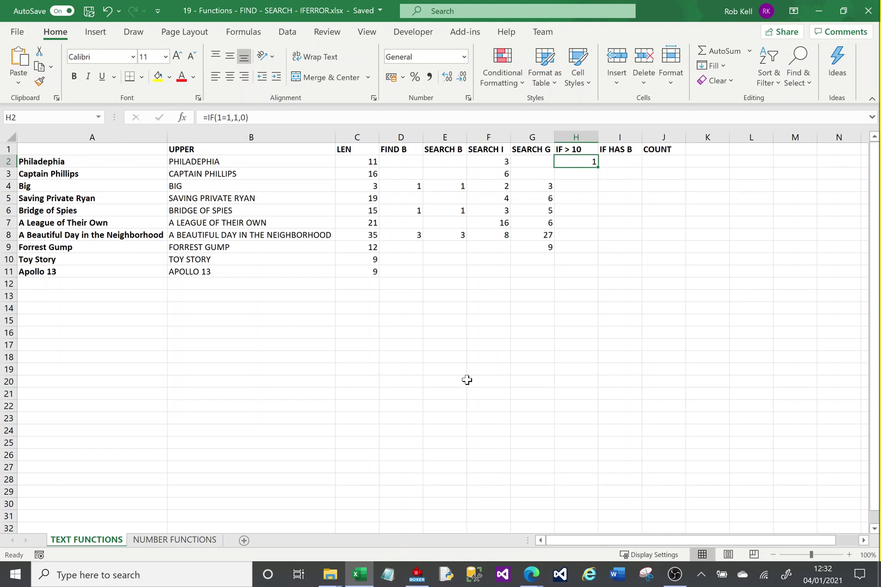
type("=if")
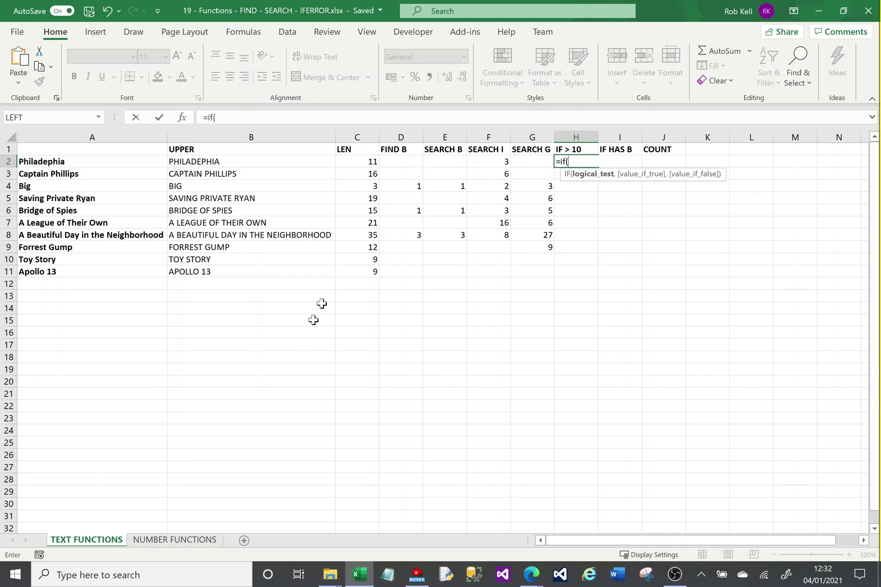
type("(")
left_click(357, 161)
type(">")
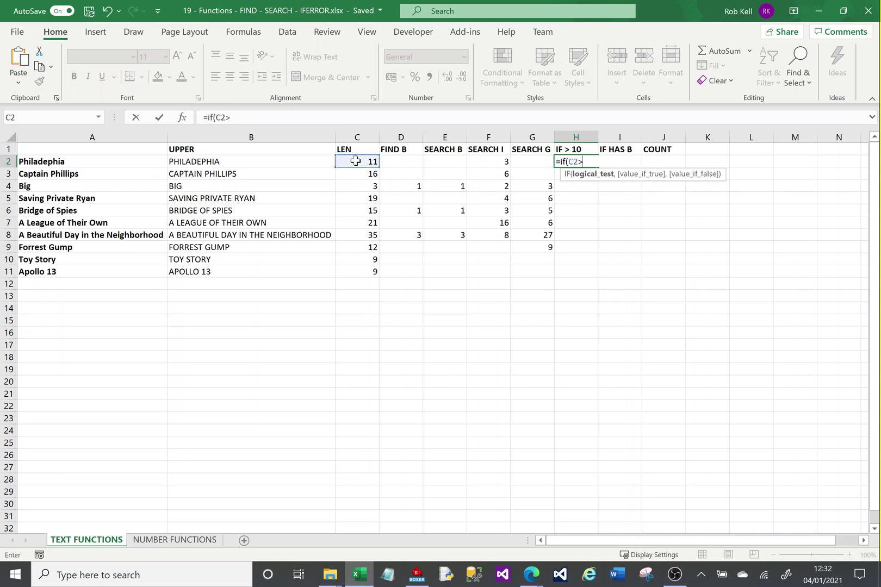
type("10,")
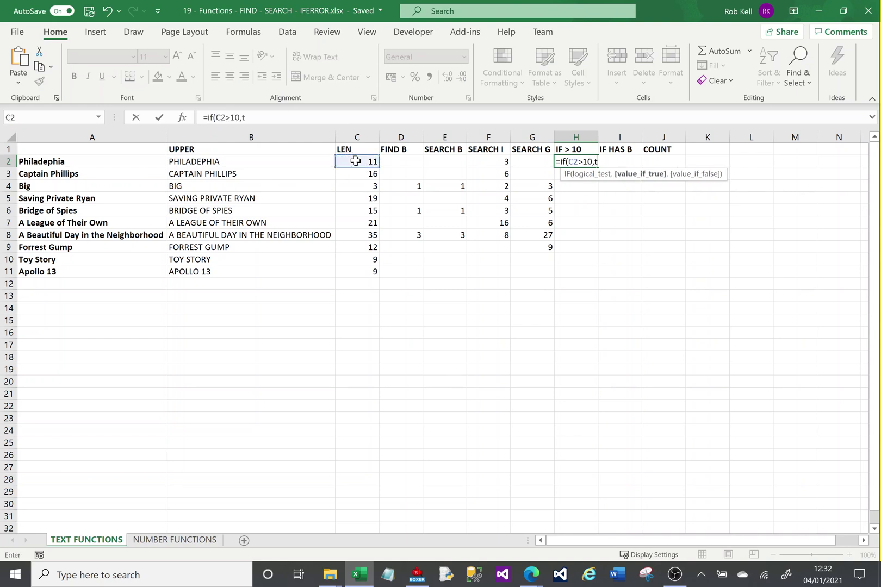
type("true")
key("Tab")
type(",fal")
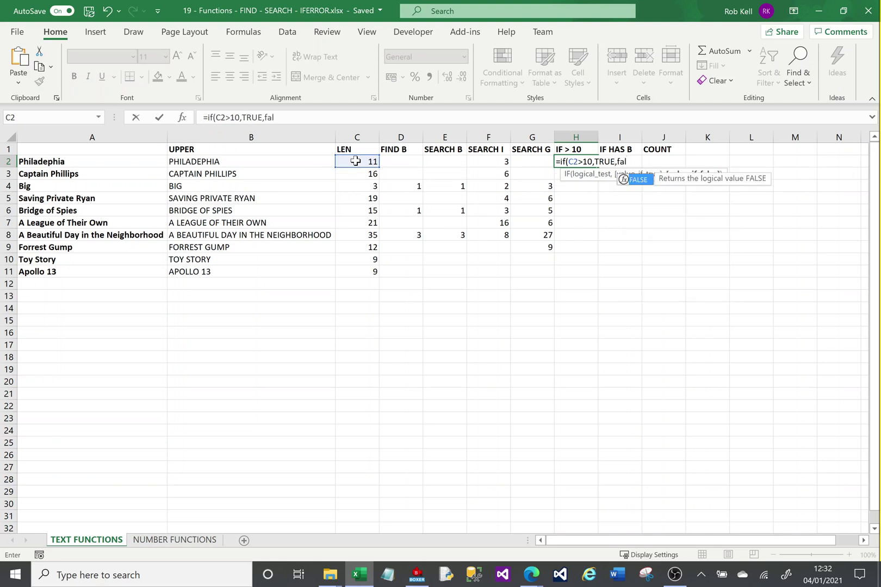
type("s")
key("Tab")
key("Return")
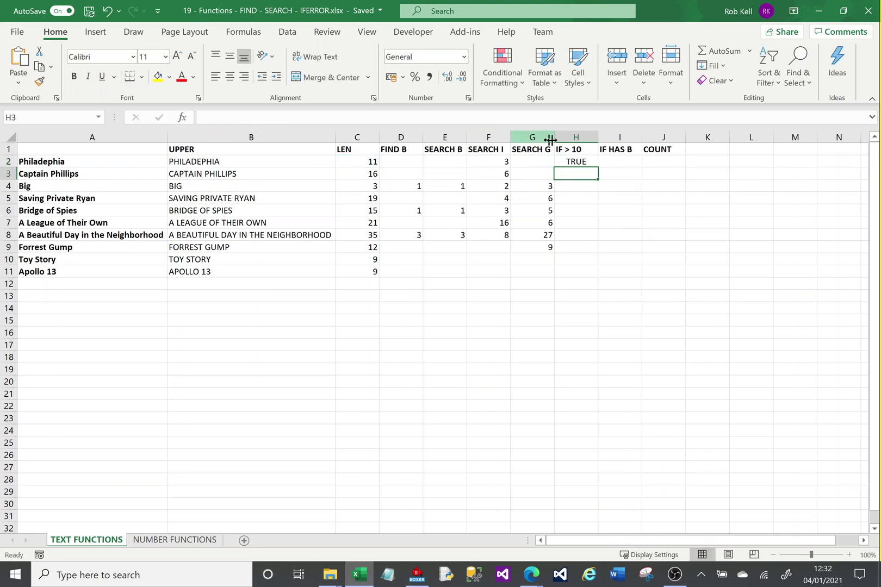
- Fill the IF formula from H2 down to H11 and check the copied formula in H3
left_click(576, 163)
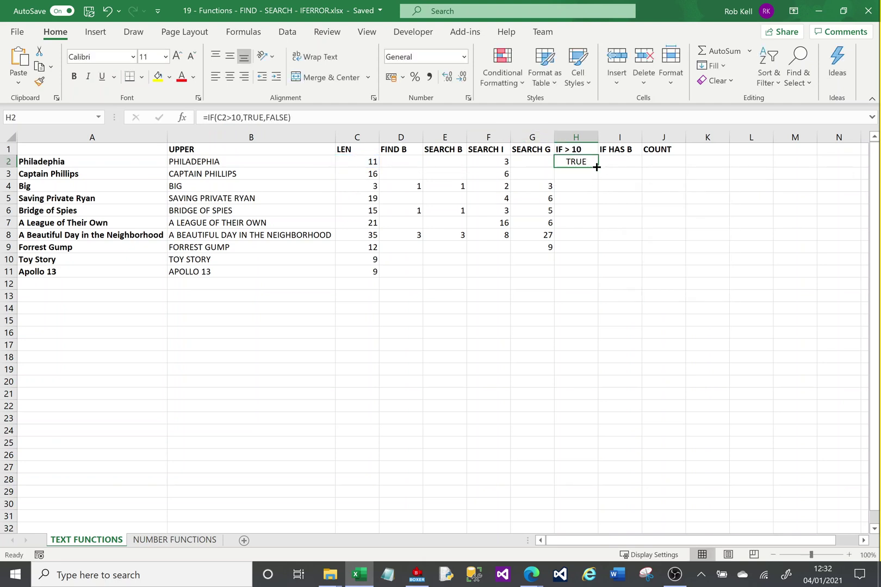
left_click_drag(598, 167, 595, 274)
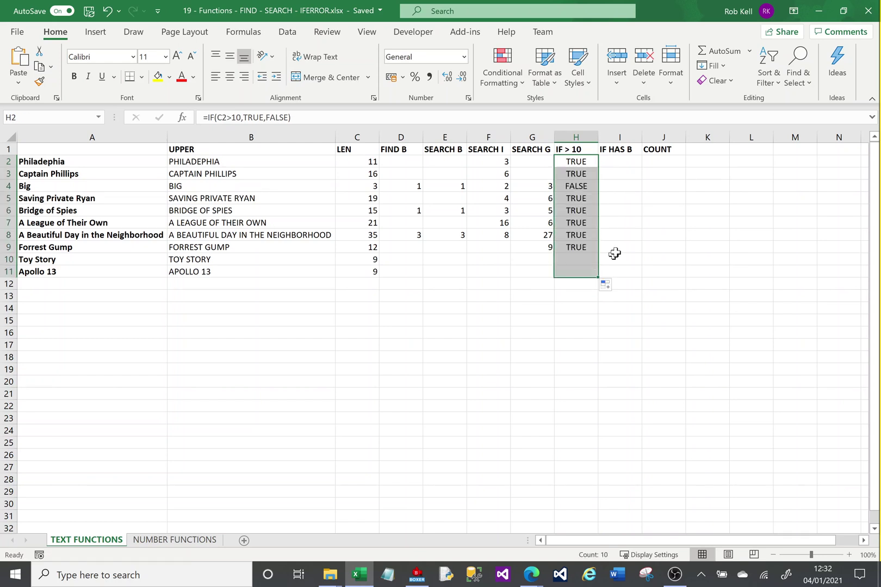
left_click(618, 250)
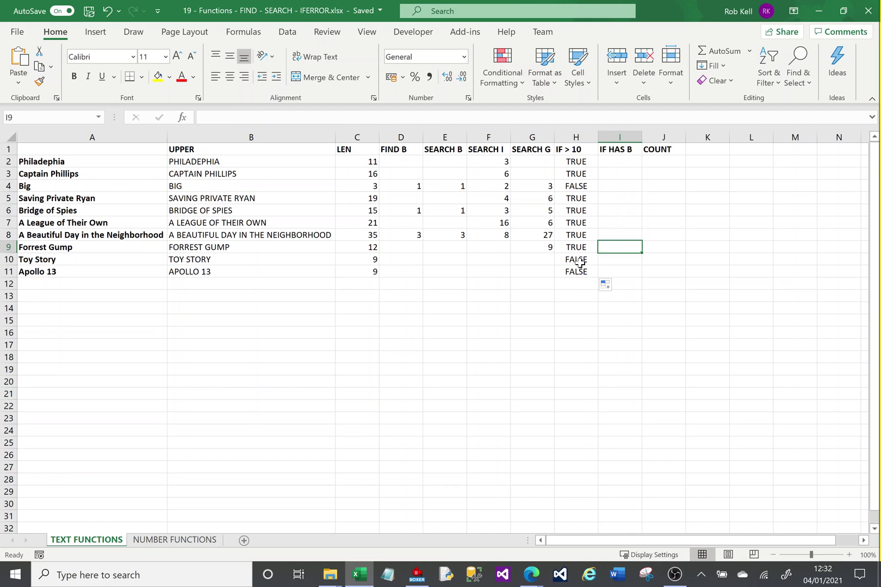
left_click(569, 171)
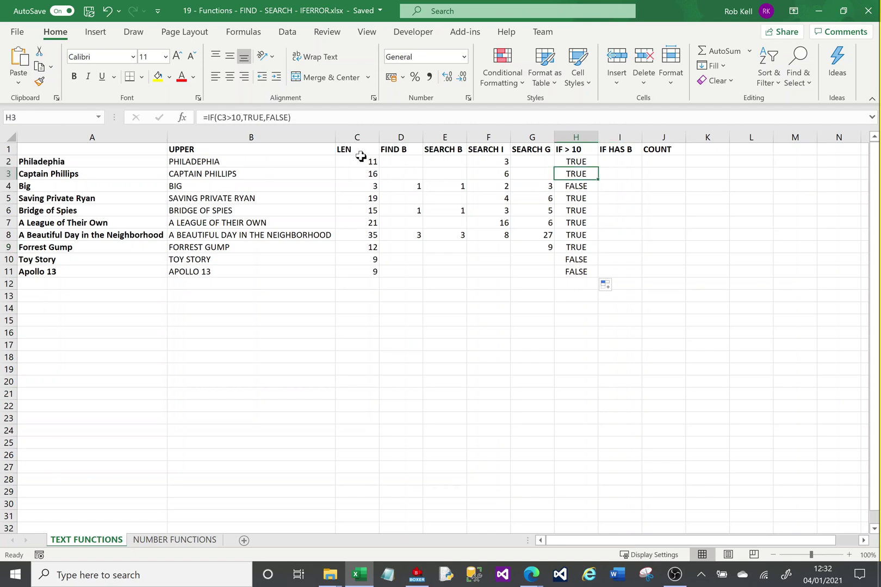
- Replace the C2 reference in H2's logical test with a LEN function on the title in column A
left_click(564, 162)
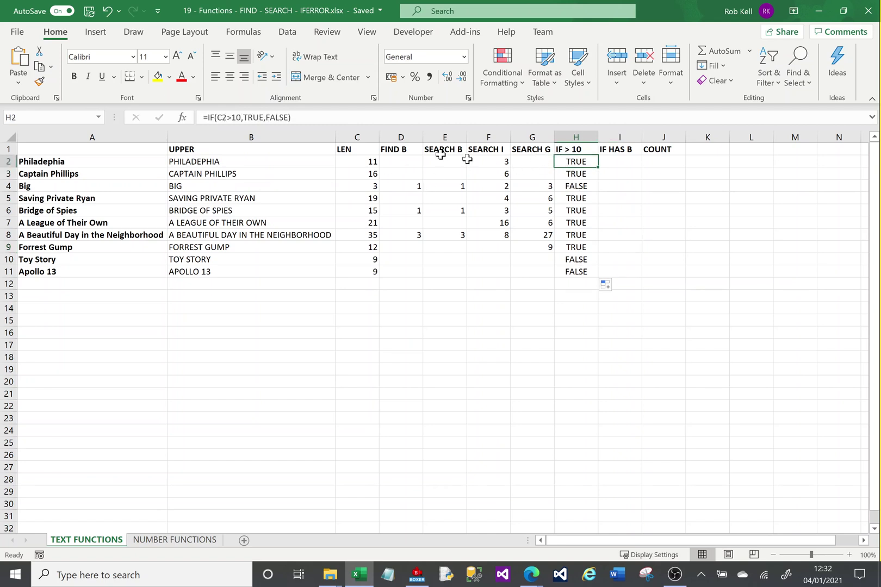
left_click(226, 118)
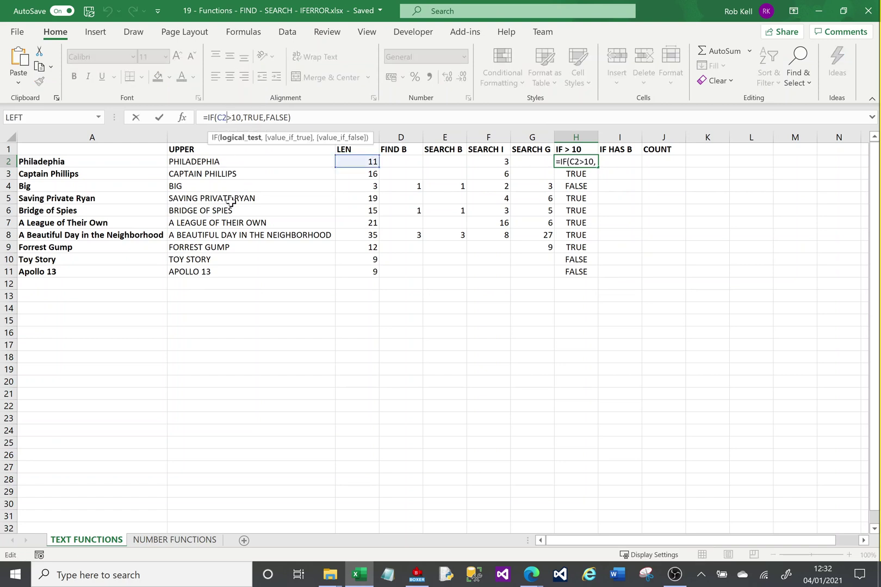
key("BackSpace")
key("BackSpace")
type("LEN(")
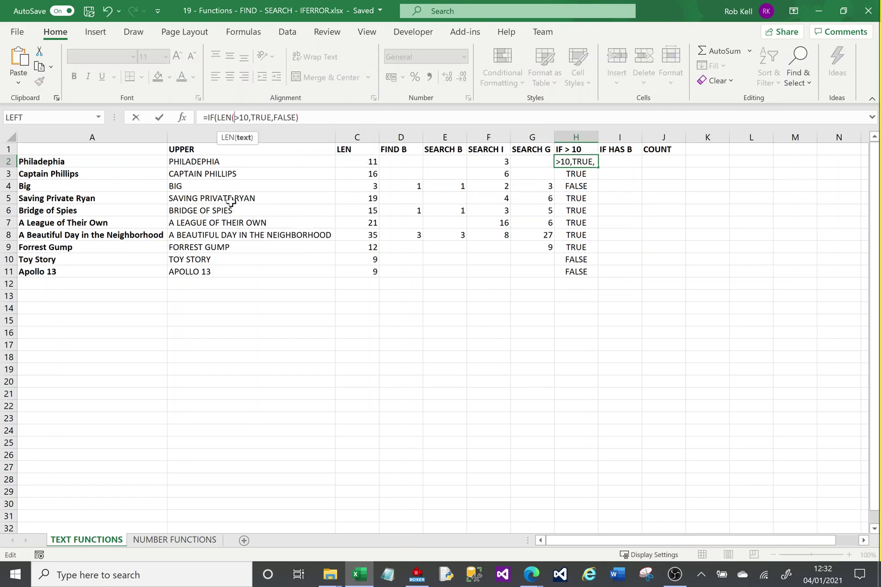
left_click(118, 163)
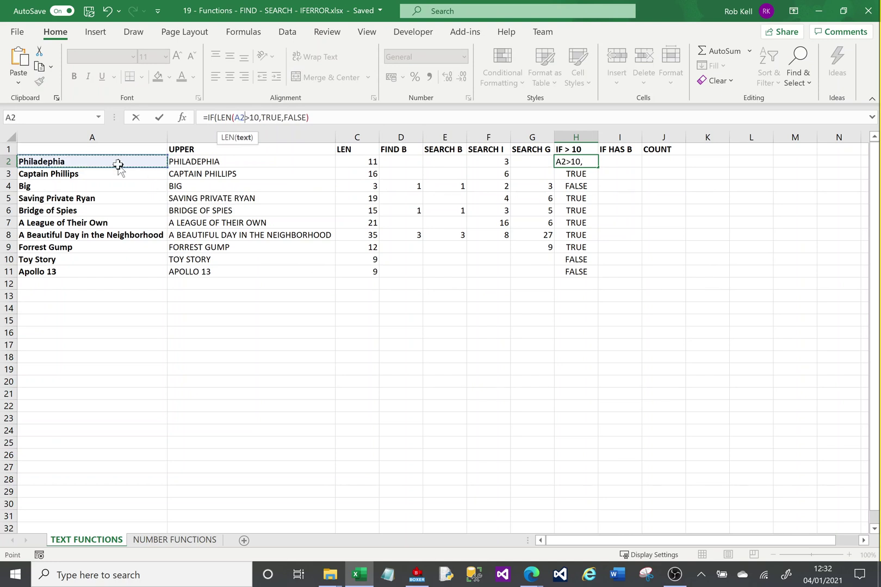
type("A2)")
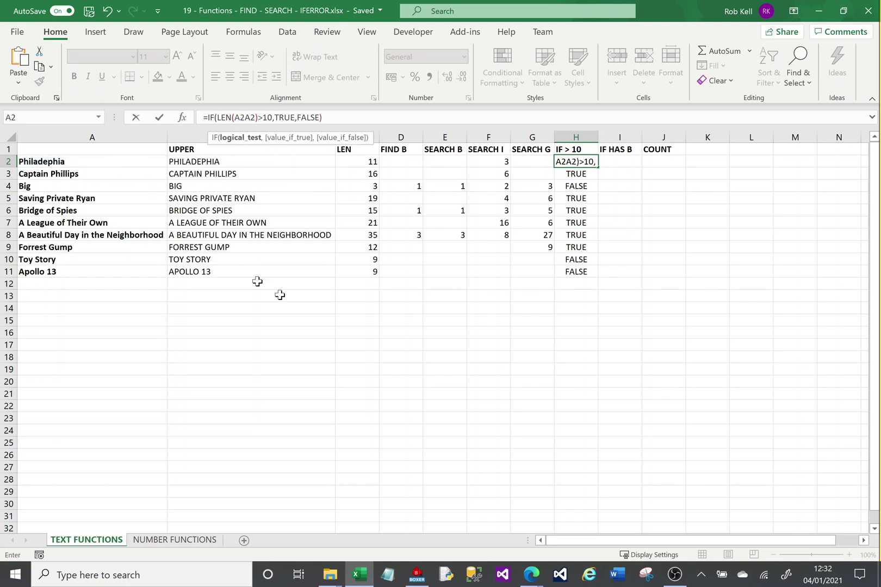
key("Return")
key("Up")
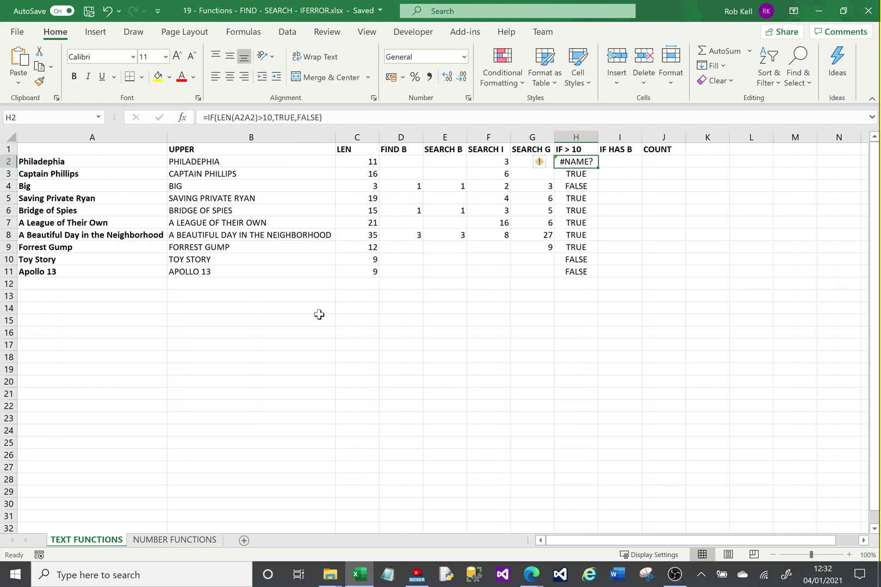
- Remove the duplicated A2 reference in H2 so the formula reads =IF(LEN(A2)>10,TRUE,FALSE)
left_click(245, 117)
key("BackSpace")
key("BackSpace")
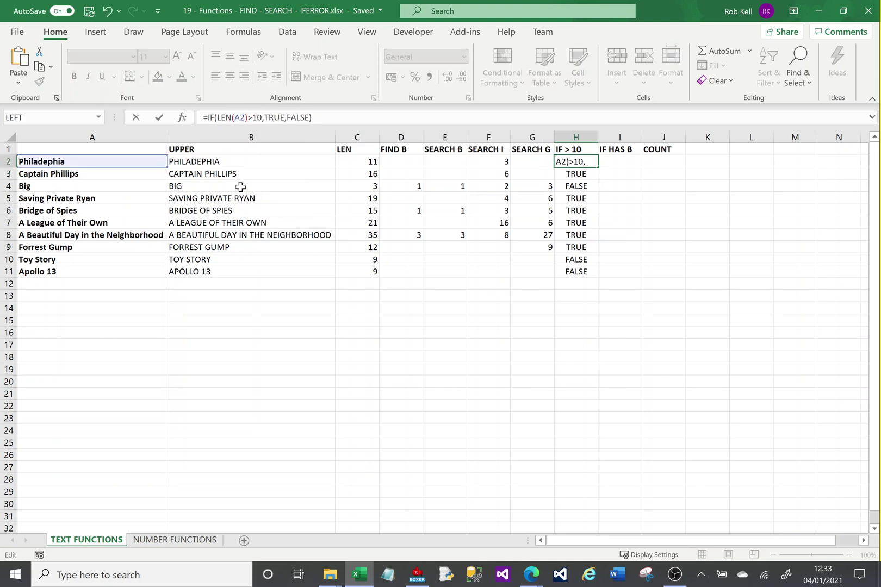
key("Return")
- Fill the LEN-based IF formula from H2 down the IF > 10 column to row 11
left_click(594, 162)
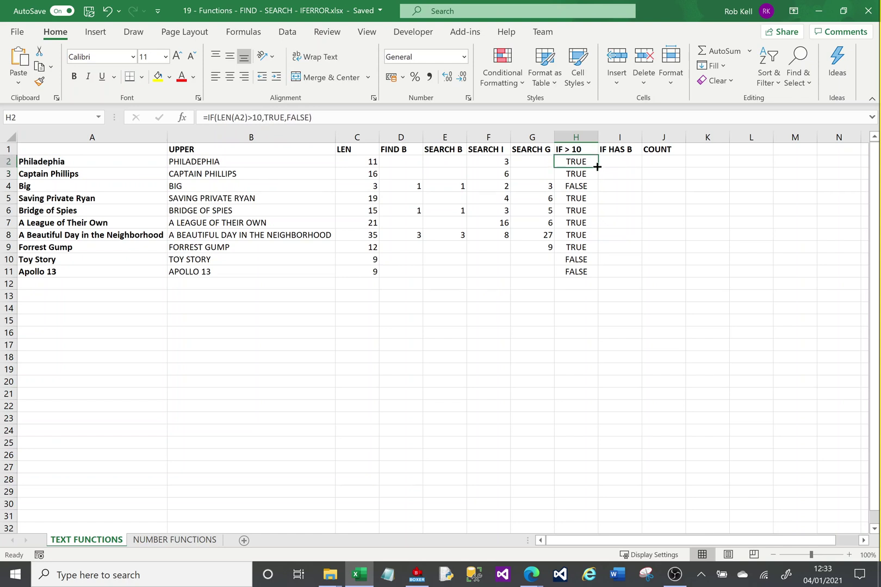
double_click(597, 167)
left_click(586, 159)
left_click(614, 162)
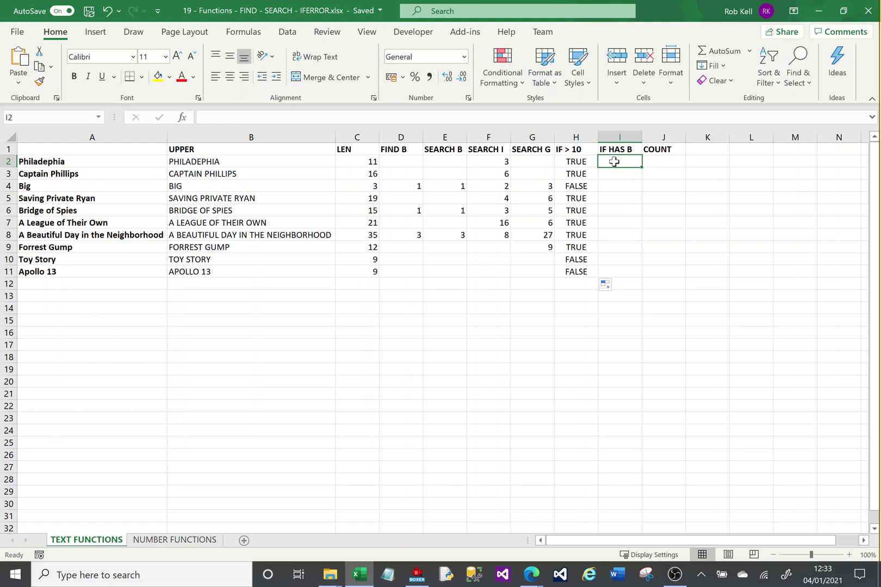
- Copy the expression IFERROR(SEARCH("b",$A2),"") from E2's formula without its equals sign, leaving E2 as it is
left_click(443, 162)
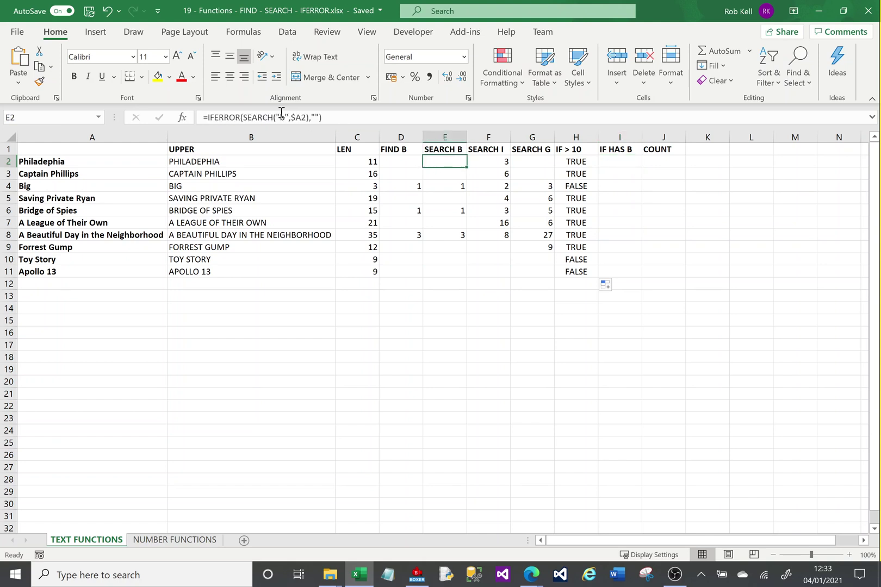
left_click_drag(322, 117, 207, 118)
key("ctrl+c")
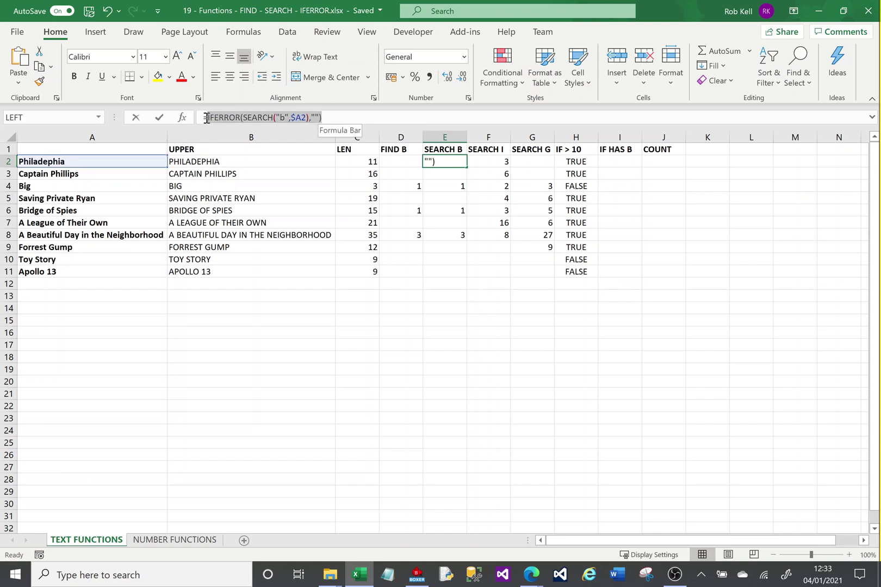
key("Escape")
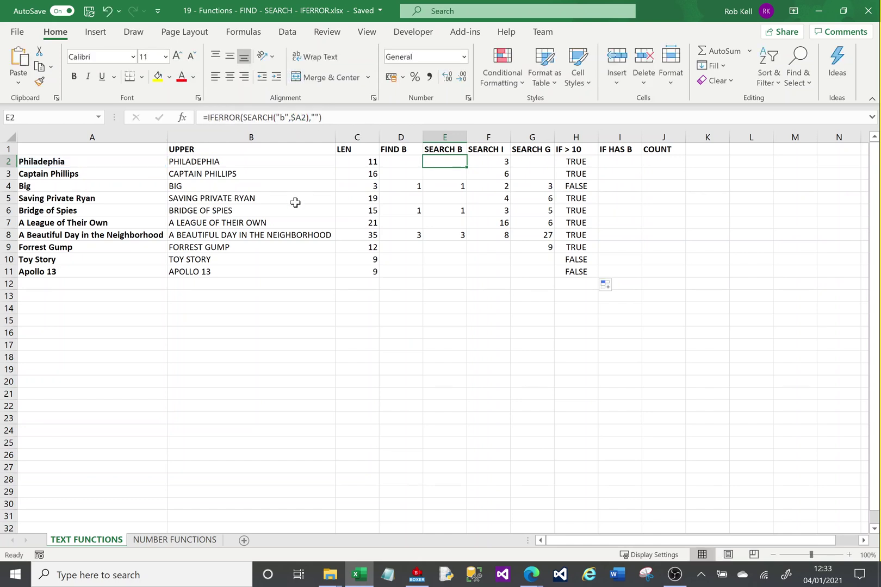
- Enter =IF(IFERROR(SEARCH("b",$A2),""),TRUE,FALSE) in I2 using the copied expression, accepting the closing-bracket correction
left_click(617, 162)
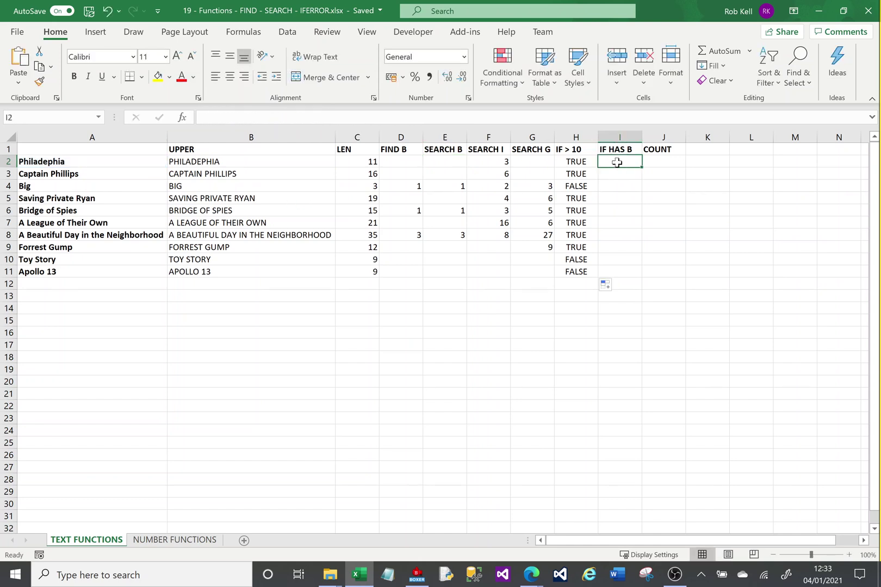
type("=IF")
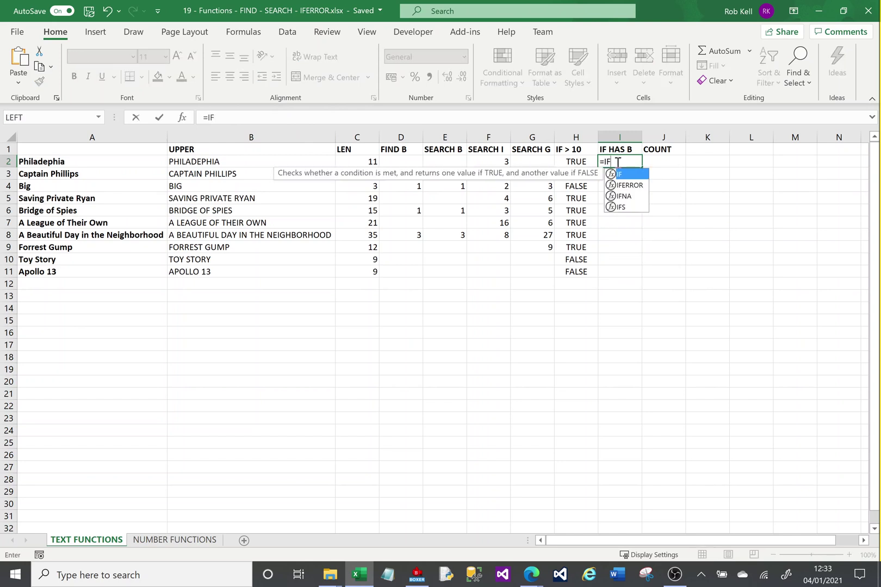
type("(")
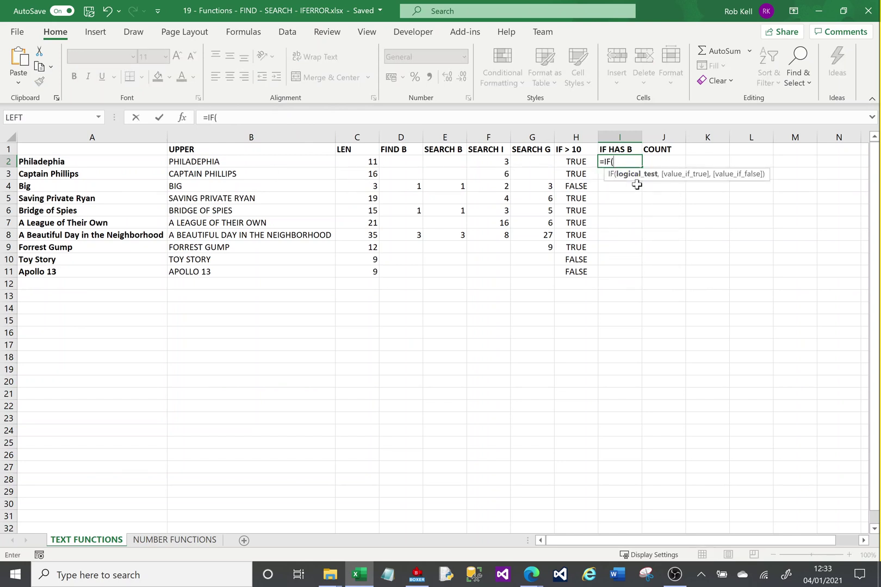
key("ctrl+v")
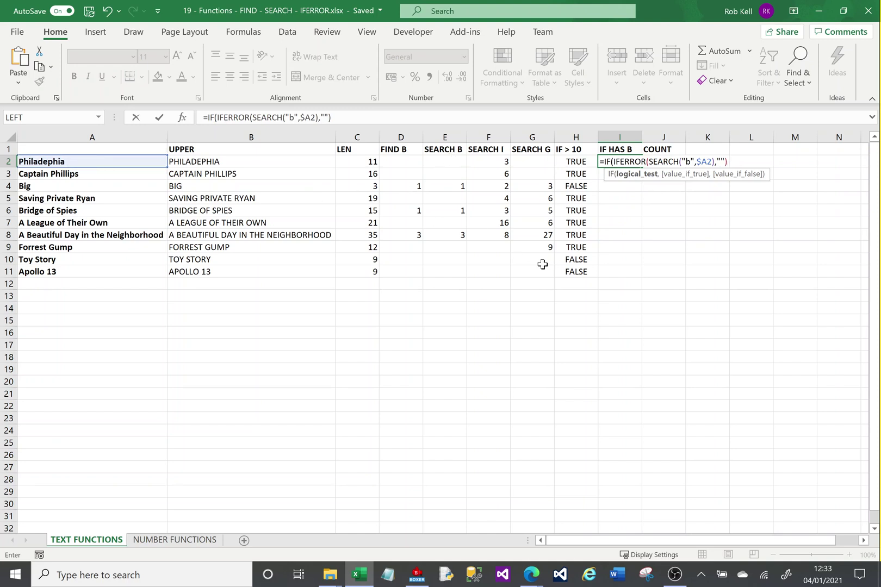
type(",trua")
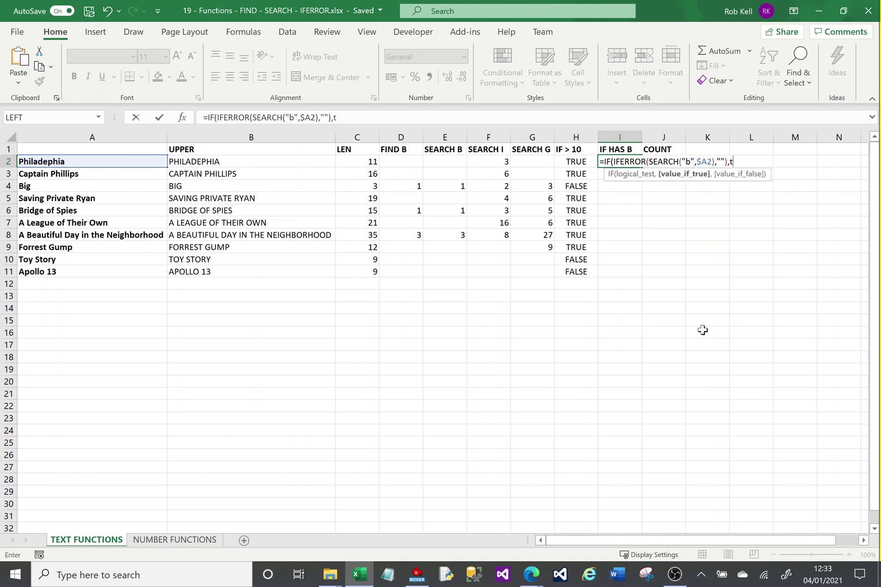
key("Tab")
type(",false")
key("Return")
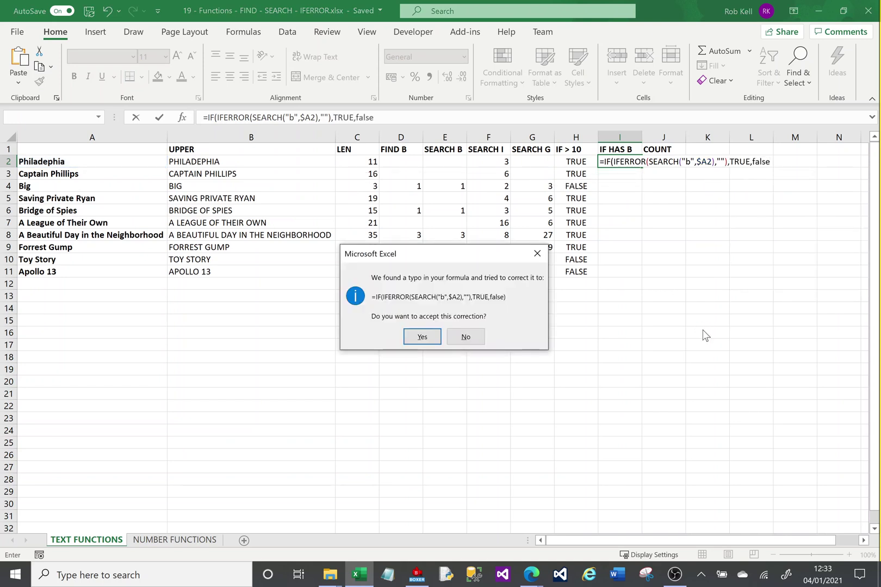
left_click(420, 338)
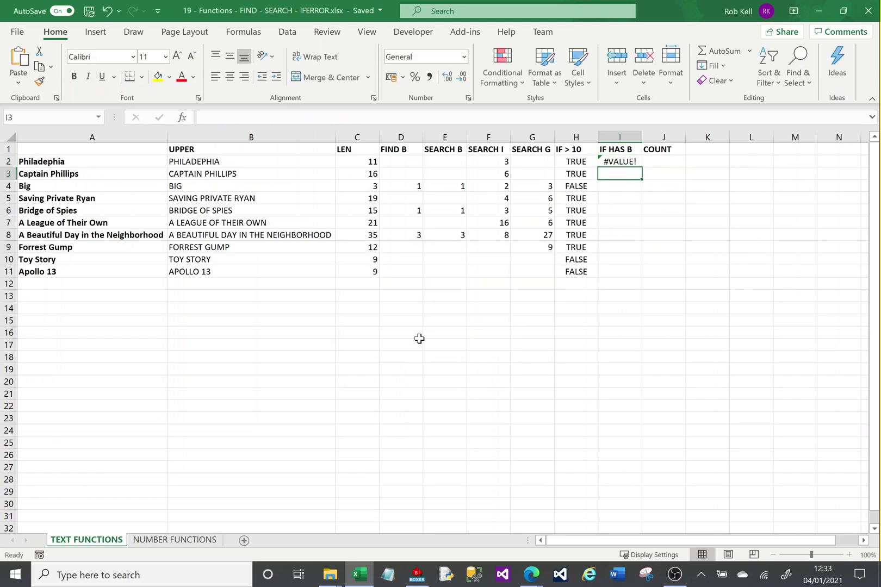
- Fill the IF HAS B formula from I2 down to I11 and check the results in I4, I6 and I8
left_click(631, 162)
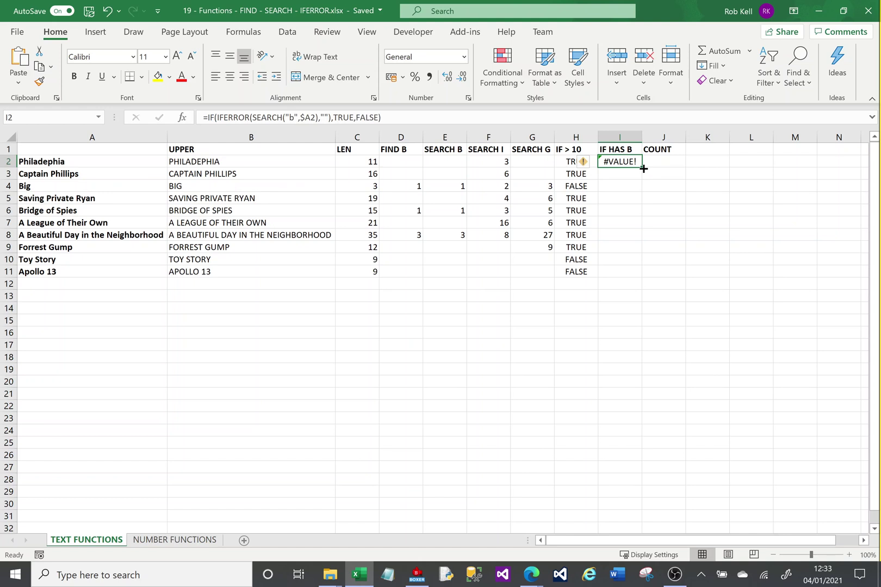
left_click_drag(643, 169, 641, 278)
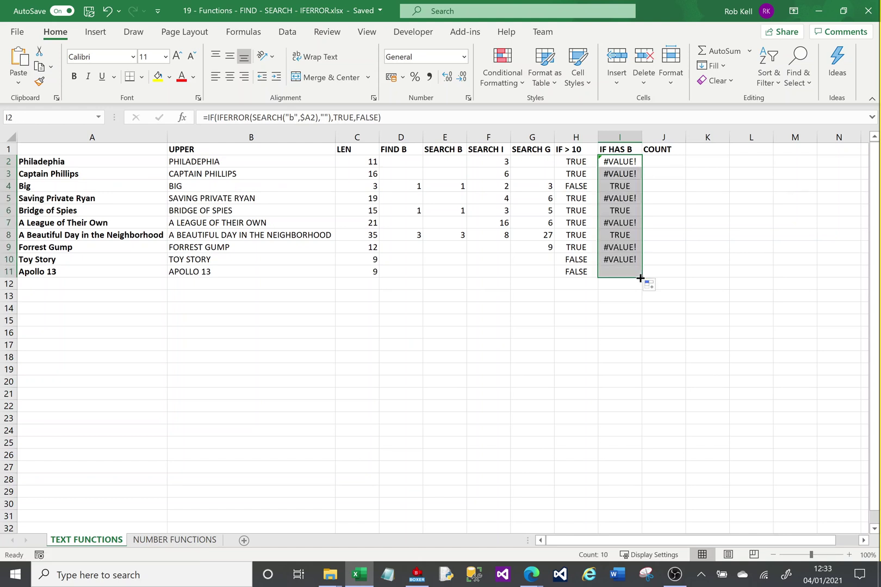
left_click(620, 186)
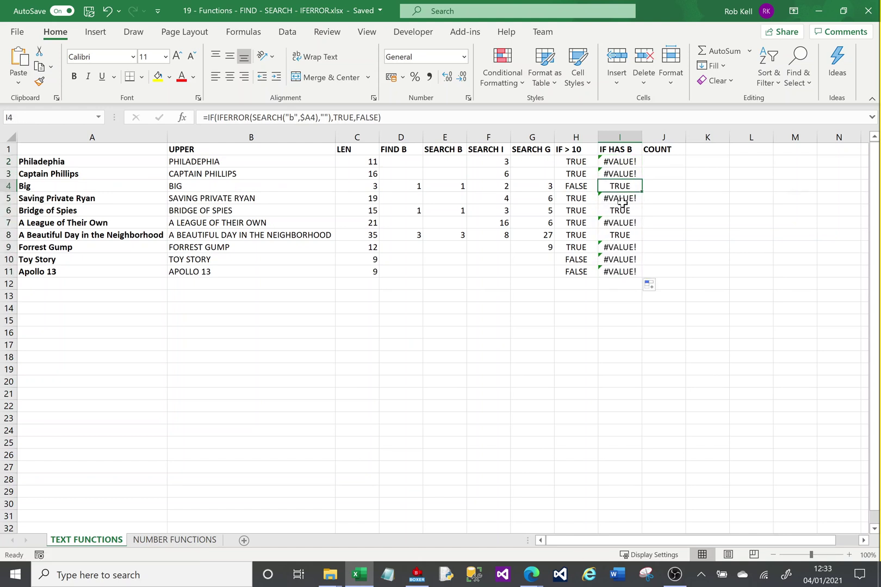
left_click(621, 211)
left_click(621, 235)
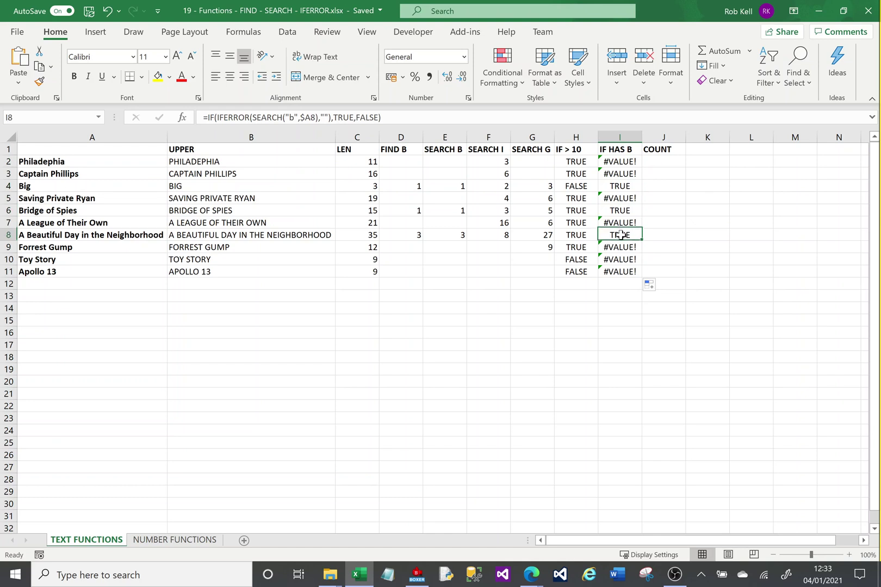
- Wrap I2's IF formula in IFERROR with an empty-text fallback, giving =IFERROR(IF(IFERROR(SEARCH("b",$A2),""),TRUE,FALSE),"")
left_click(617, 163)
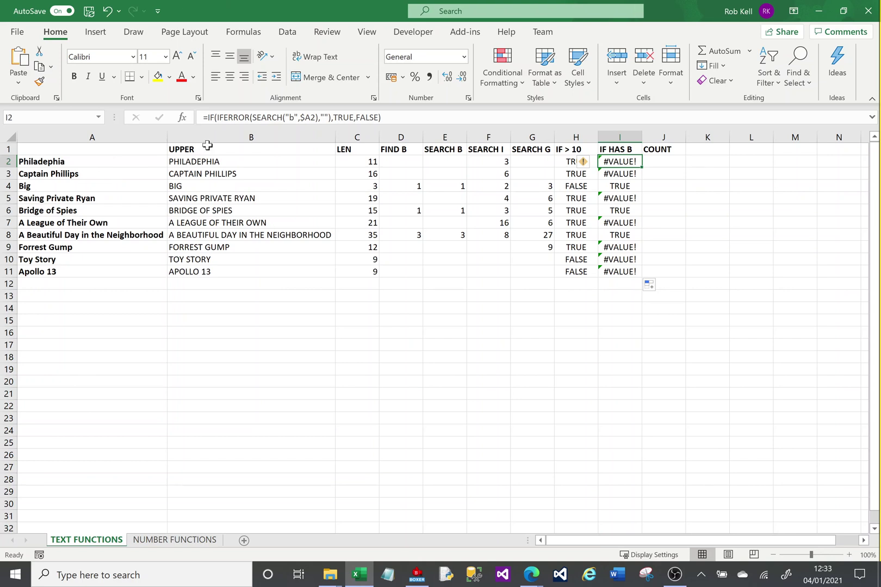
left_click(205, 118)
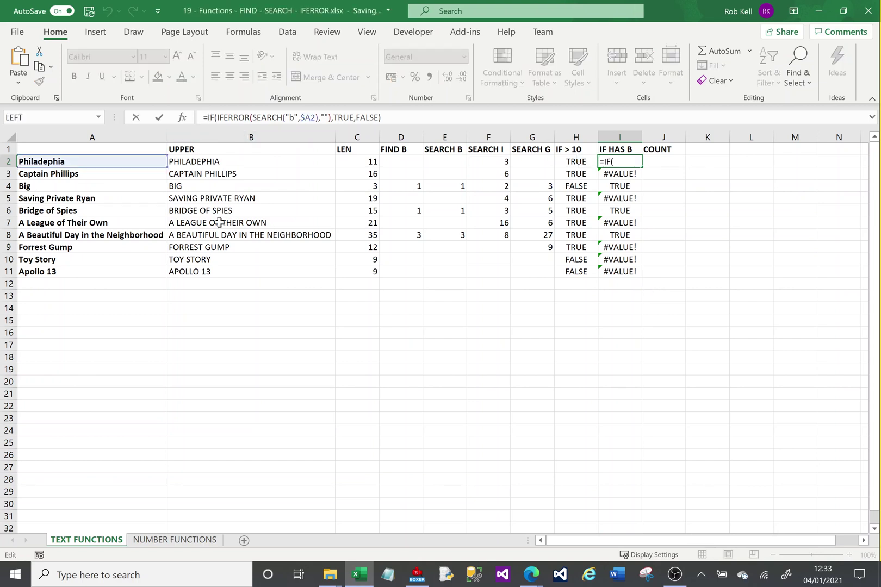
type("IFERROR")
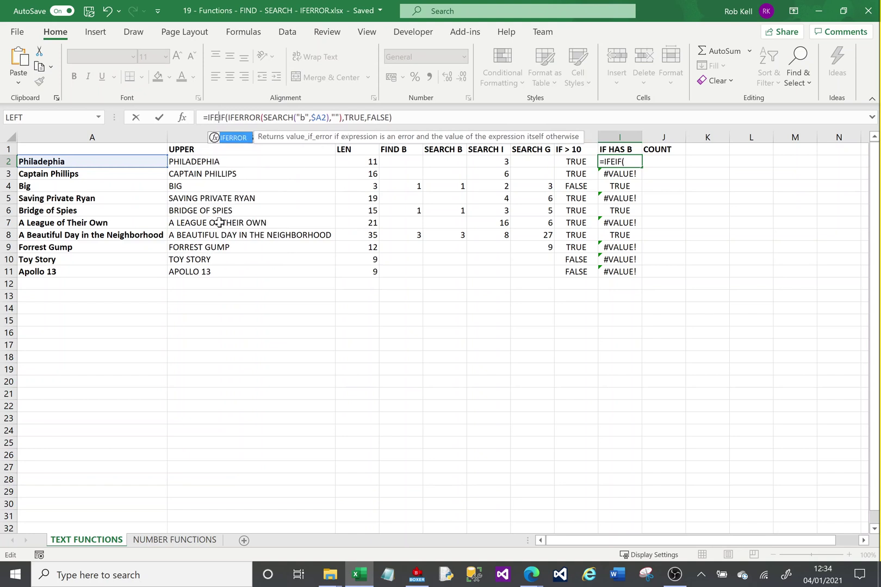
type("(")
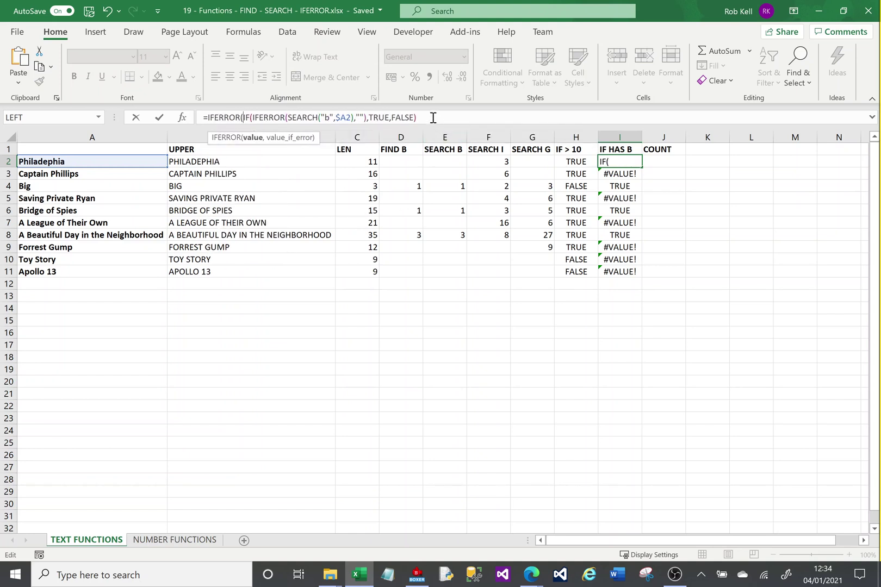
type(",\"\")")
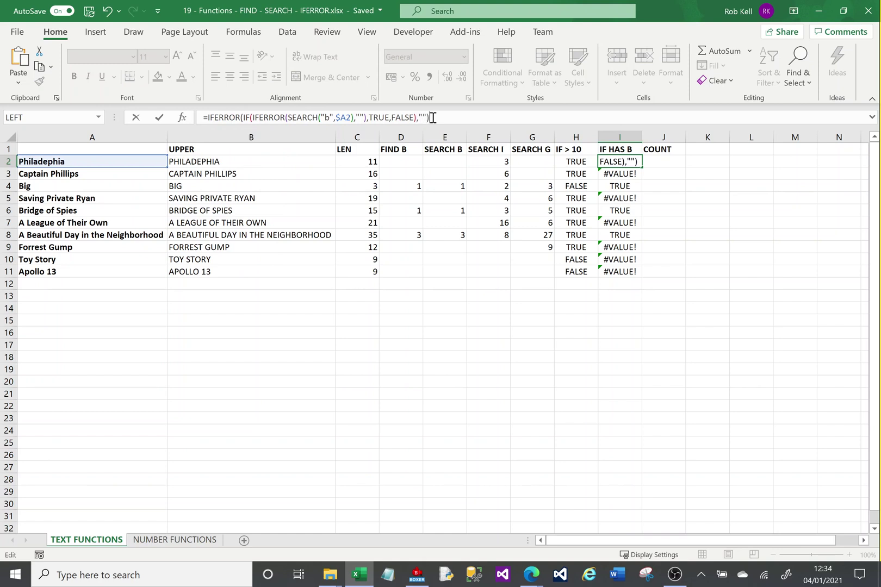
key("Return")
- Fill the IFERROR-wrapped formula from I2 down to I11 and check the results in I4, I6 and I8
left_click(636, 161)
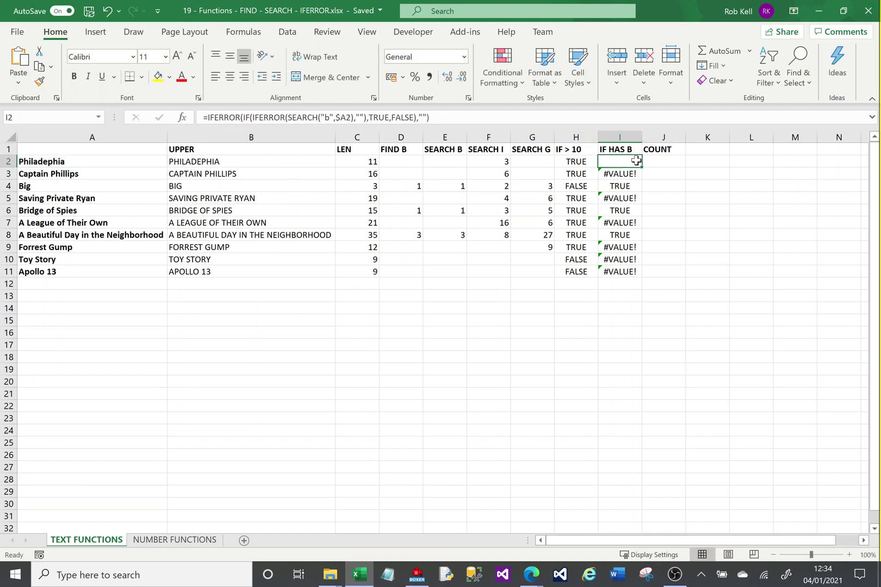
left_click_drag(641, 169, 640, 276)
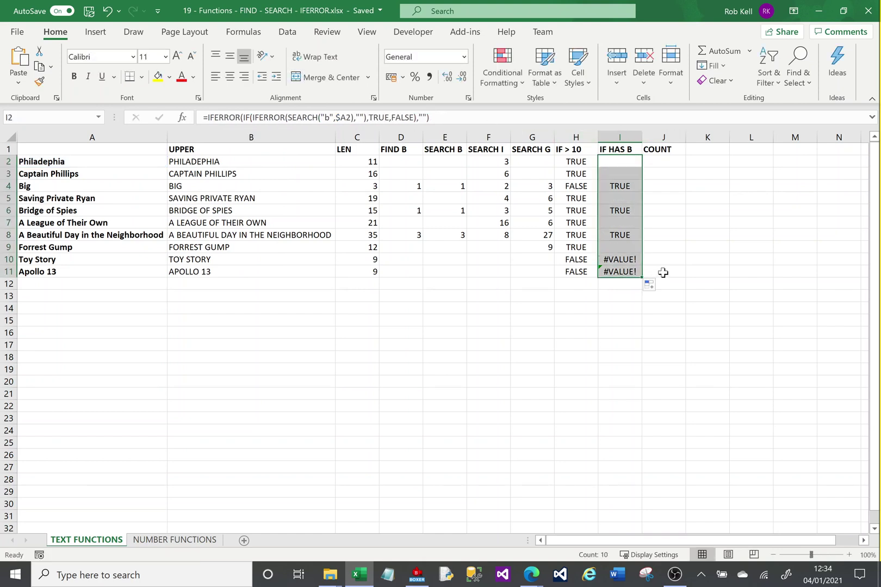
left_click(663, 273)
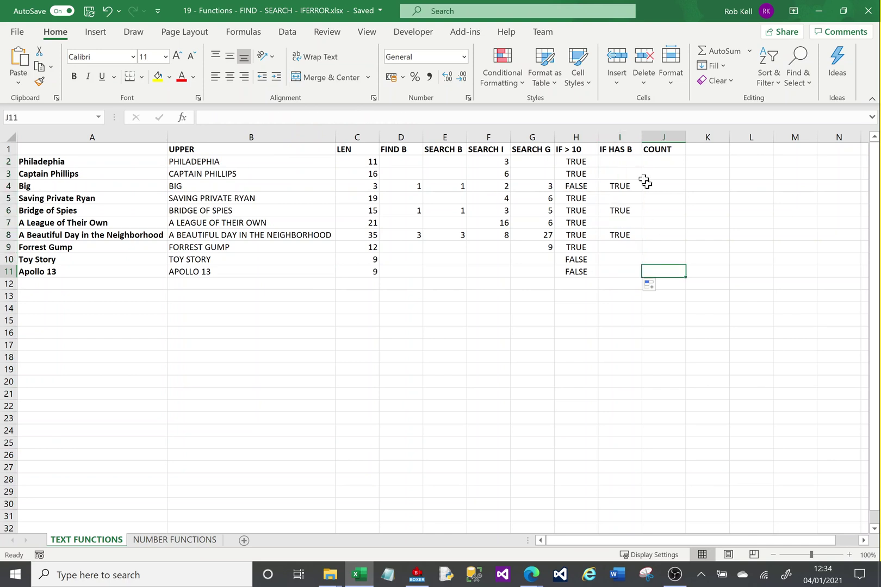
left_click(620, 186)
left_click(620, 209)
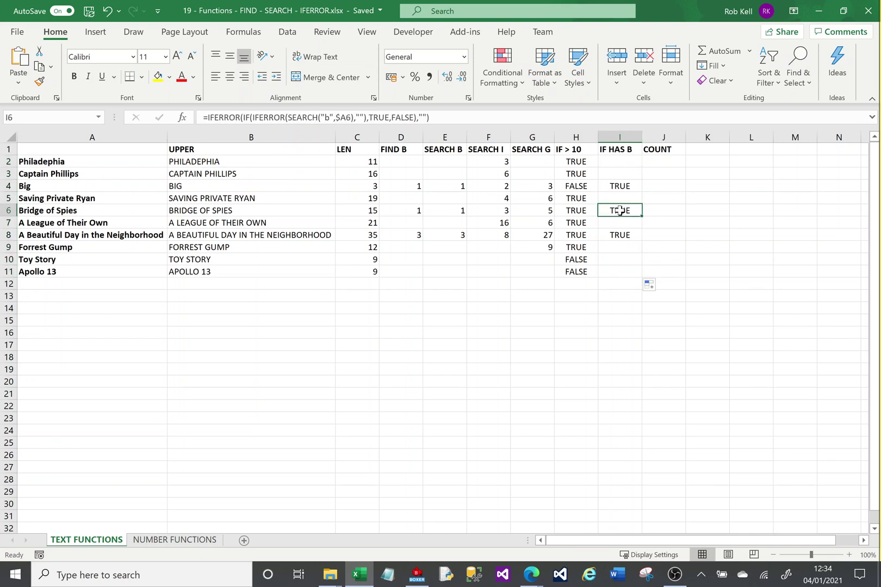
left_click(618, 235)
- Change the outer IFERROR fallback in I2 from empty text to the text "FALSE"
left_click(619, 159)
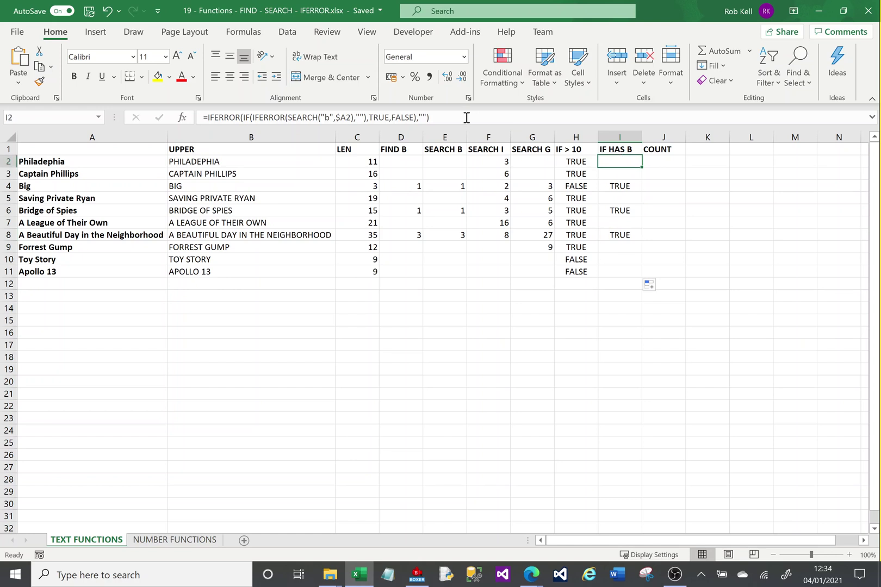
left_click(427, 118)
type("FALS")
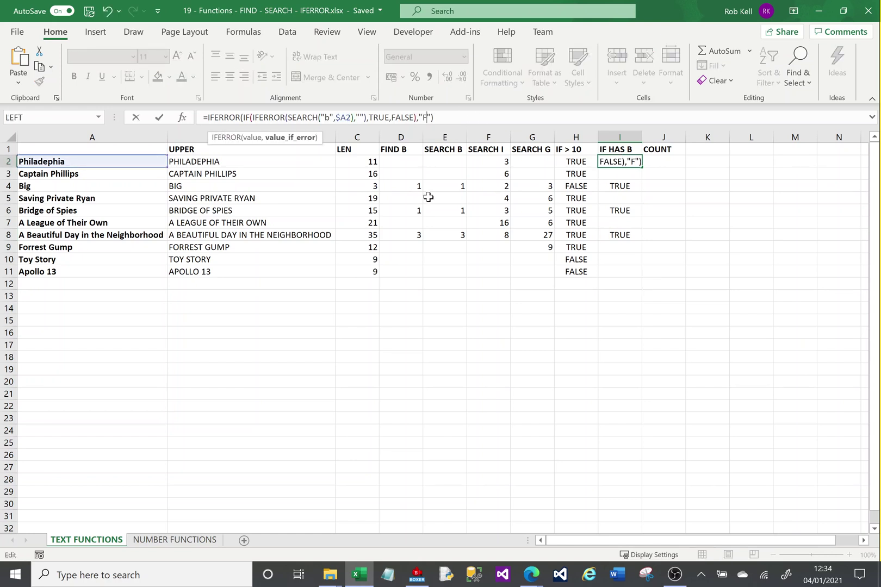
type("E")
key("Return")
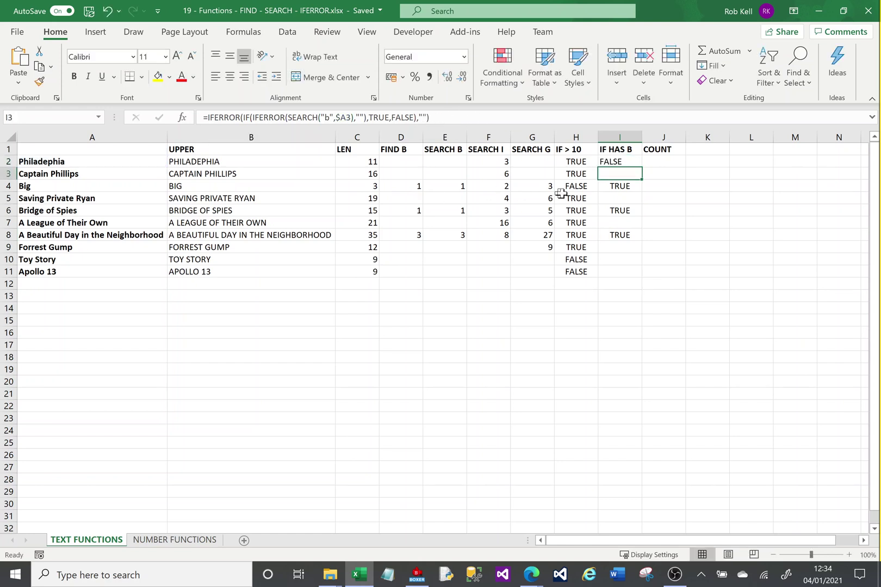
- Remove the quotation marks around the fallback in I2 so the outer IFERROR returns the logical value FALSE
left_click(620, 162)
left_click(448, 118)
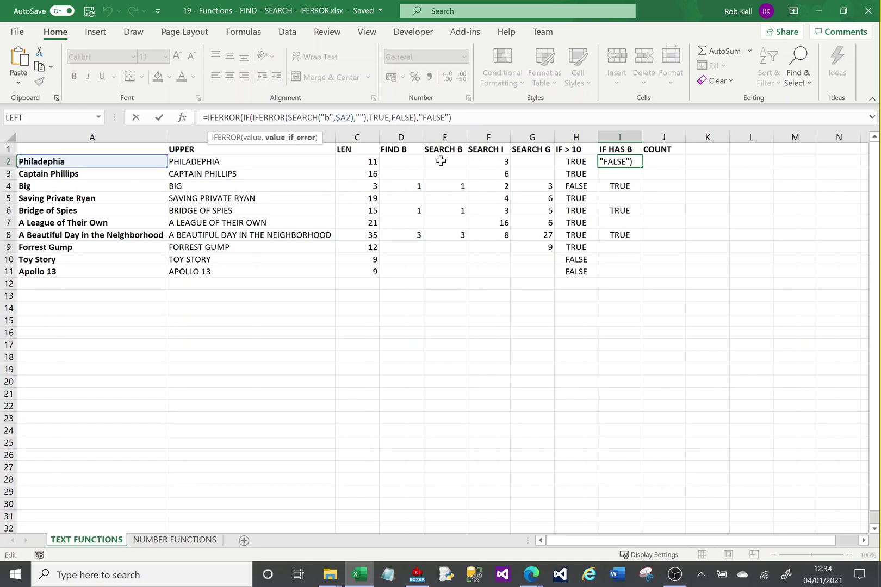
key("BackSpace")
key("Left")
key("Left")
key("Delete")
key("Delete")
key("Delete")
key("Delete")
key("Delete")
type("\"")
key("Return")
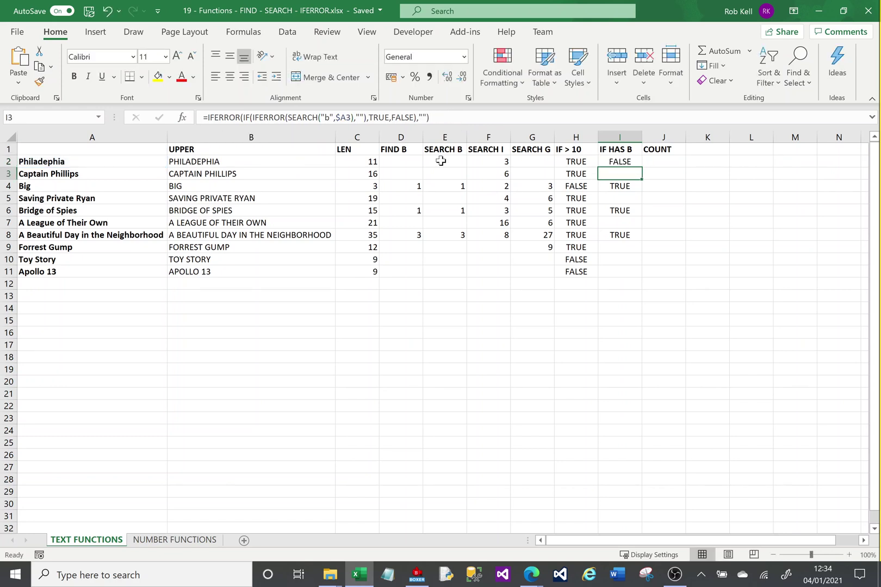
- Fill the corrected IF HAS B formula from I2 down to I11
left_click(621, 161)
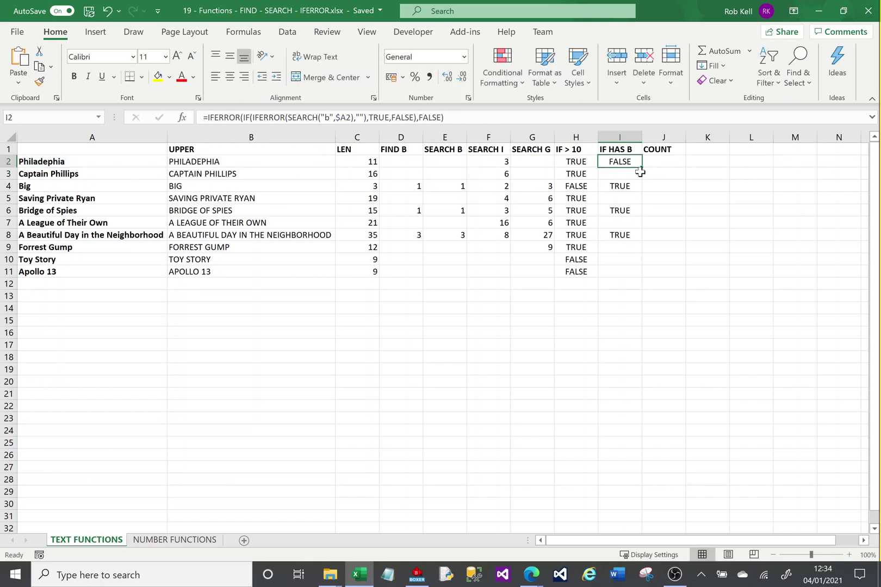
double_click(645, 169)
left_click(669, 187)
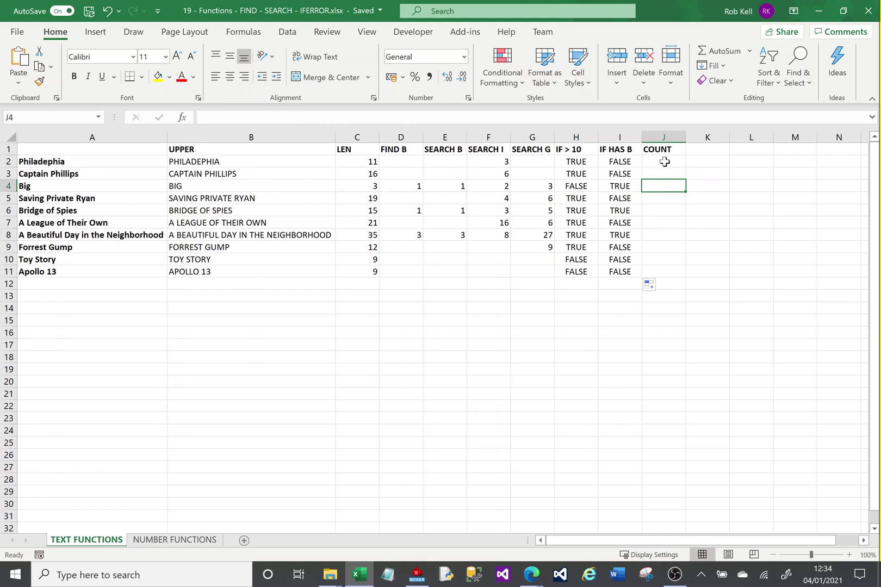
- Enter =COUNT(E2,F2,G2) in J2 under COUNT and check the counted cells E2, F2 and G2
left_click(664, 162)
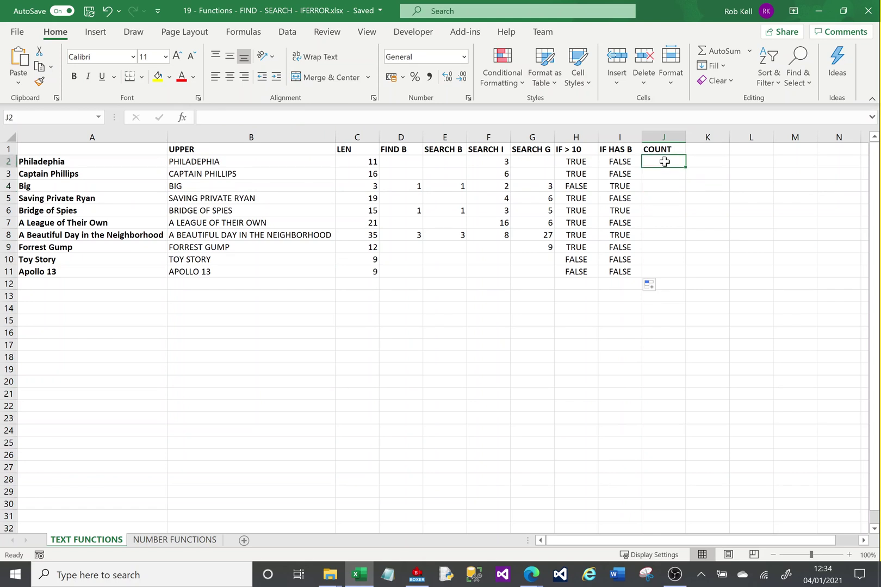
type("=count(")
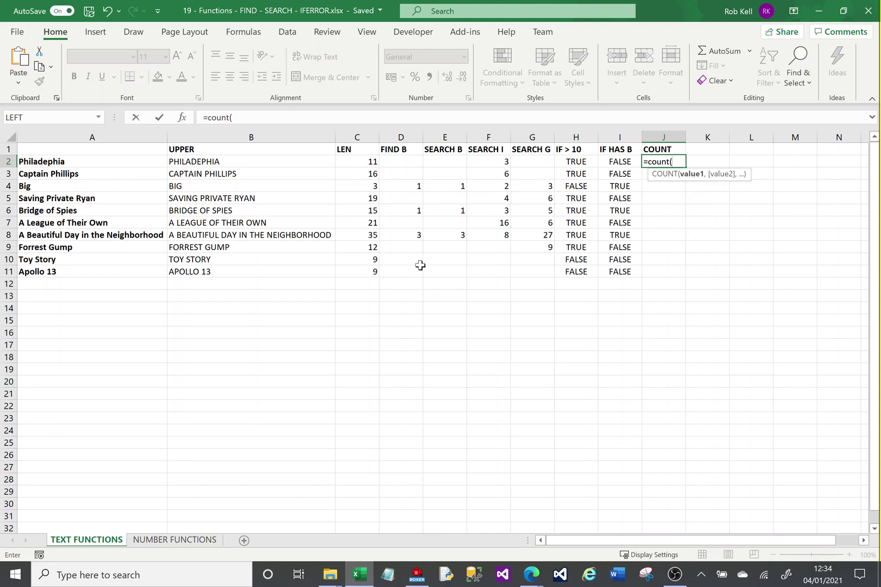
type("E2")
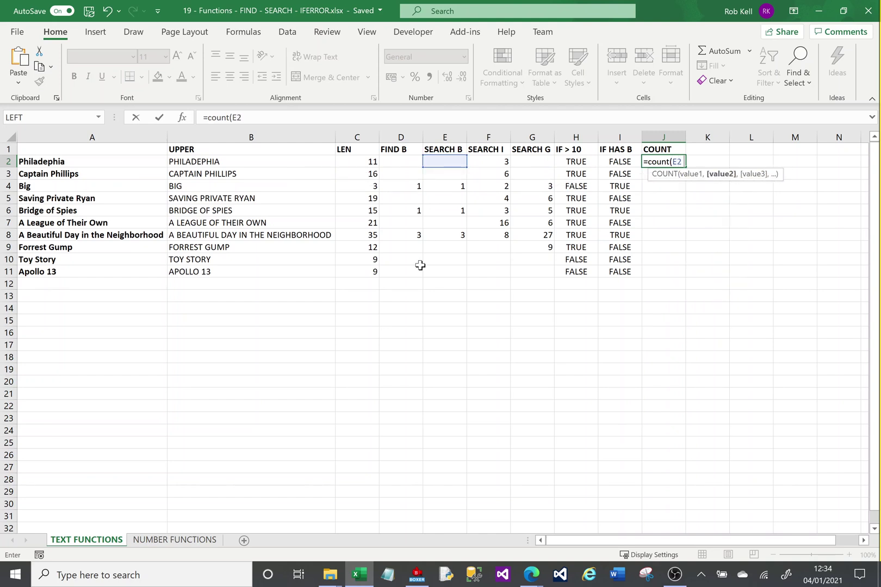
type(",F2")
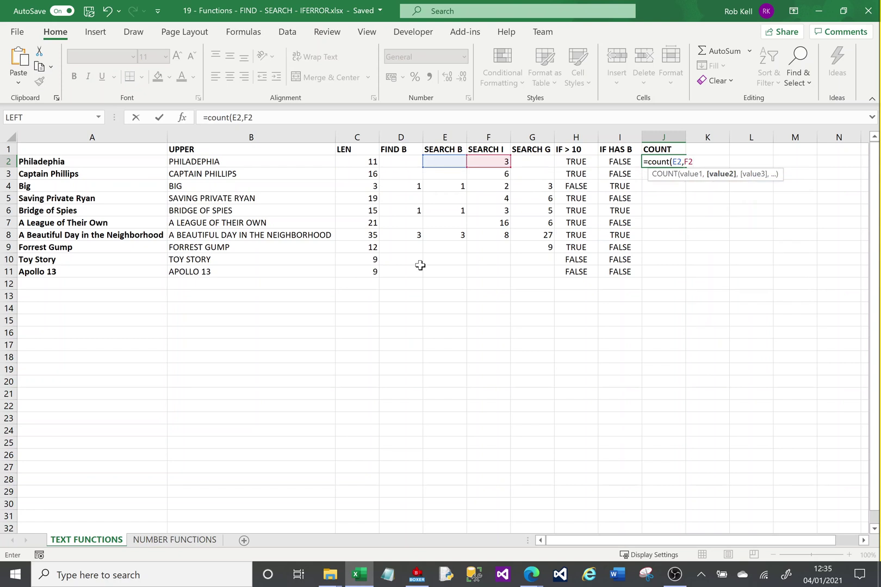
type("G3")
key("BackSpace")
key("BackSpace")
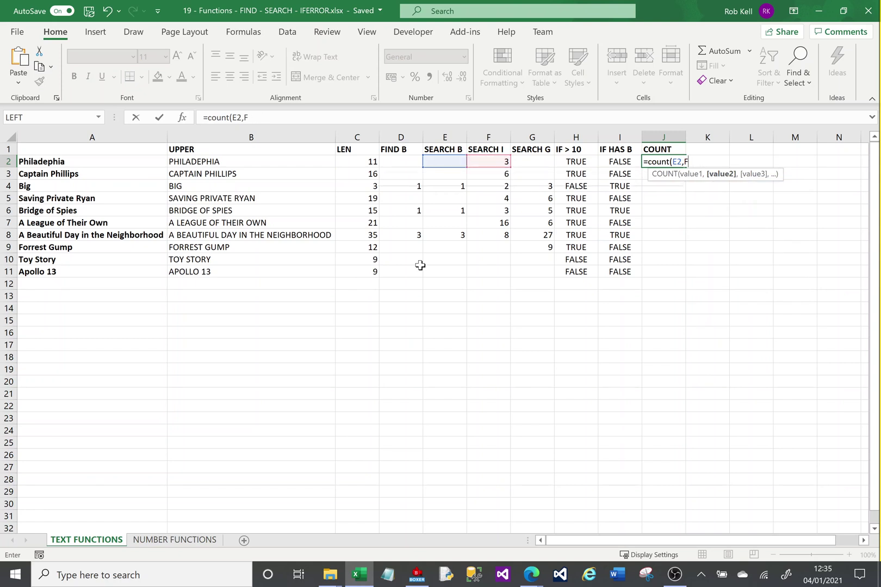
type("2,G2")
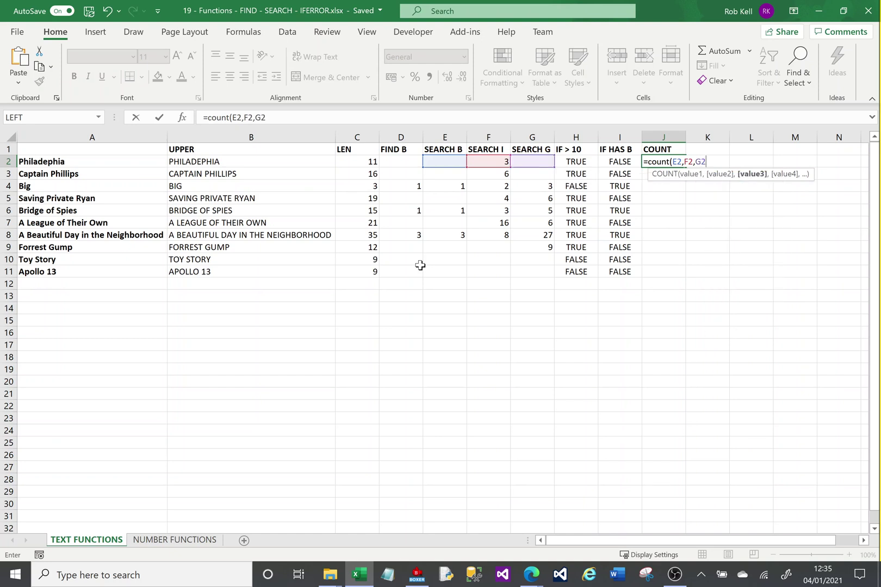
type(")")
key("Return")
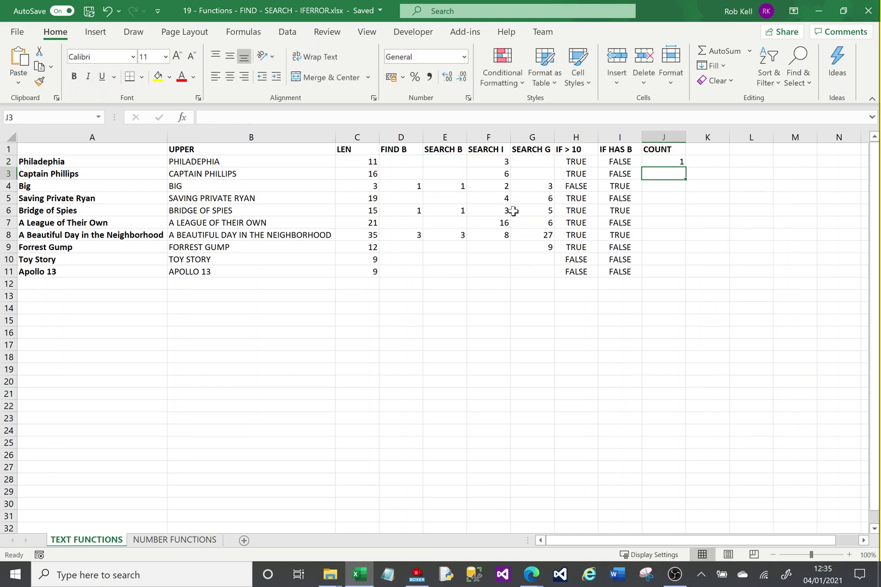
left_click(409, 162)
left_click(438, 161)
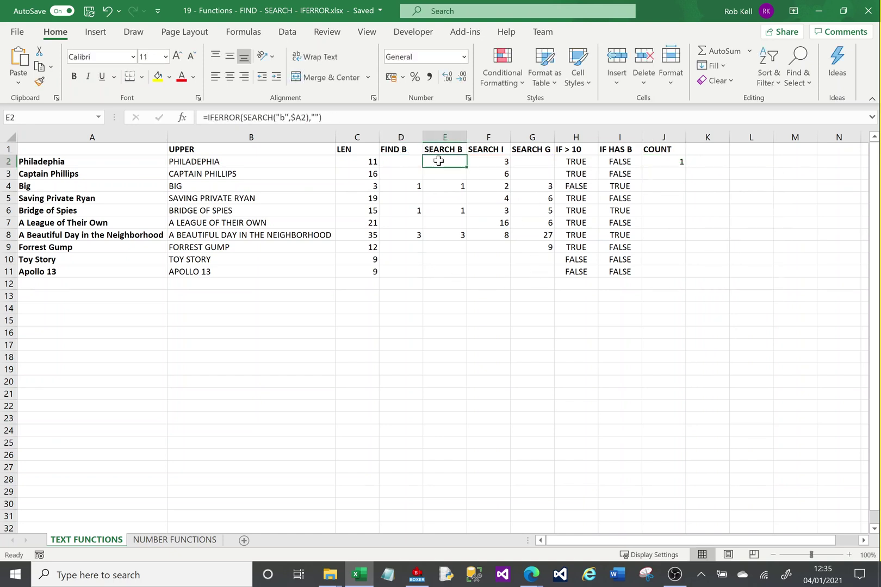
left_click(482, 162)
left_click(526, 163)
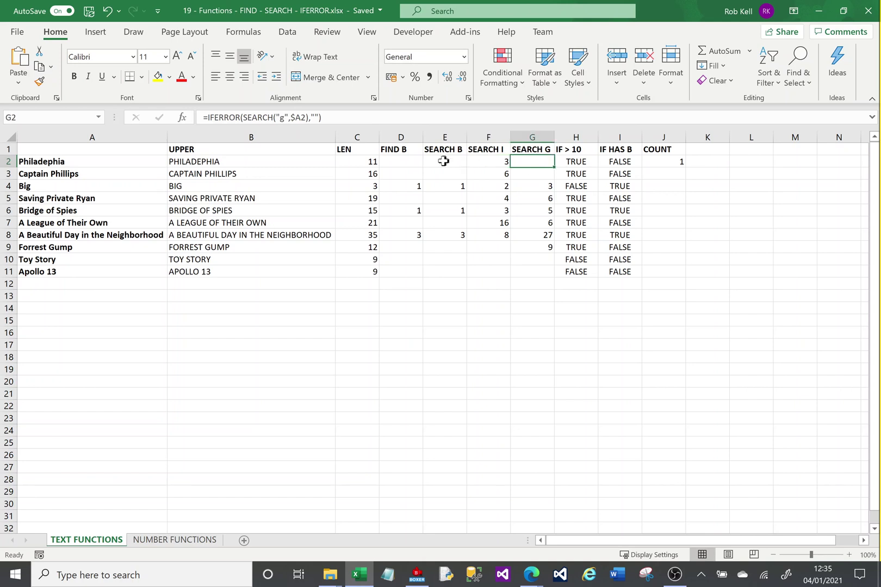
- Replace the separate cell arguments in J2's COUNT formula with the range E2:G2 and fill it down to J11
left_click(674, 159)
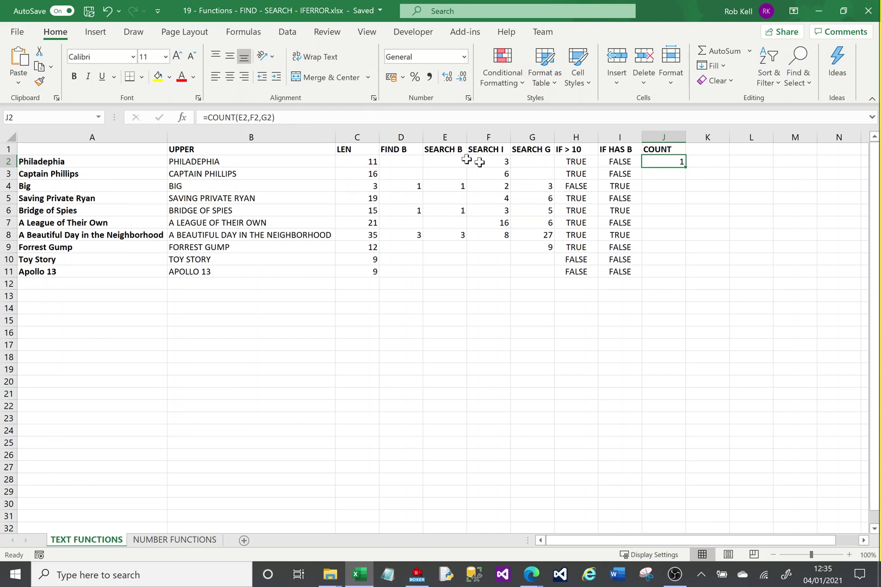
left_click_drag(276, 118, 239, 120)
key("BackSpace")
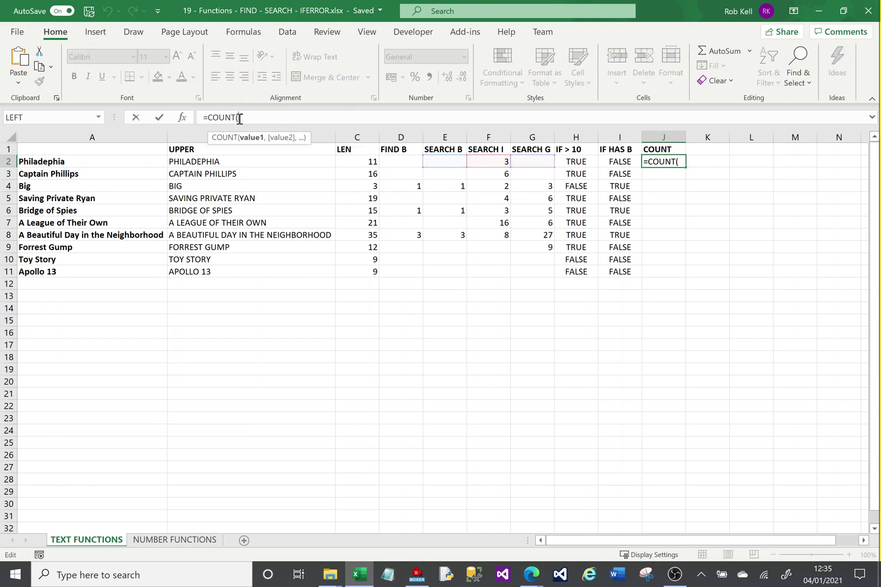
left_click(445, 164)
left_click_drag(445, 164, 531, 163)
key("Return")
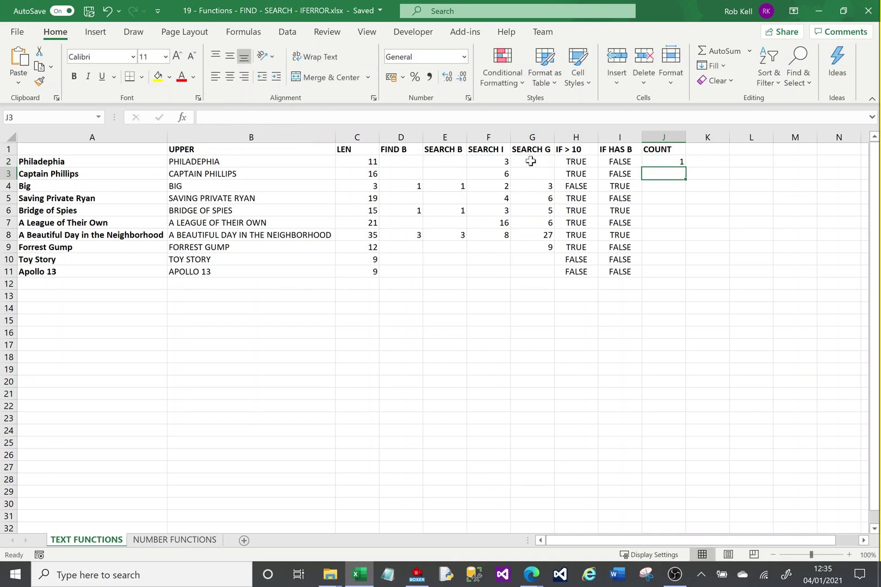
left_click(669, 163)
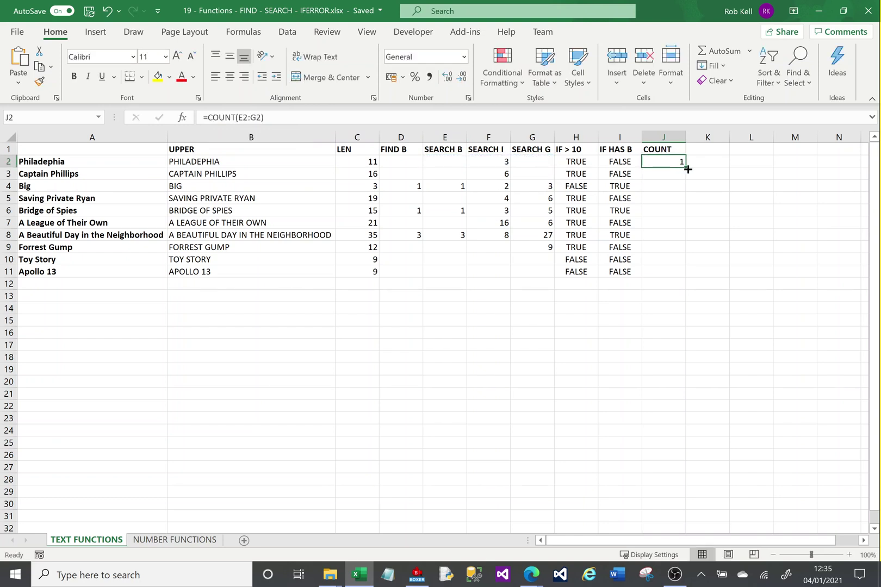
left_click_drag(687, 169, 686, 278)
- Check the COUNT result in J4 against E4, F4 and G4, and inspect its formula's range without changing it
left_click(674, 186)
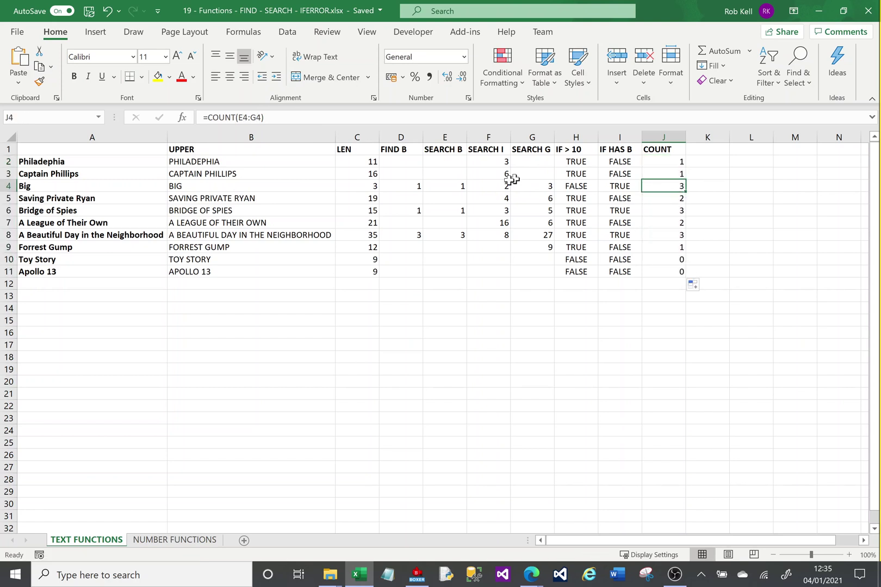
left_click(441, 184)
left_click(481, 187)
left_click(529, 190)
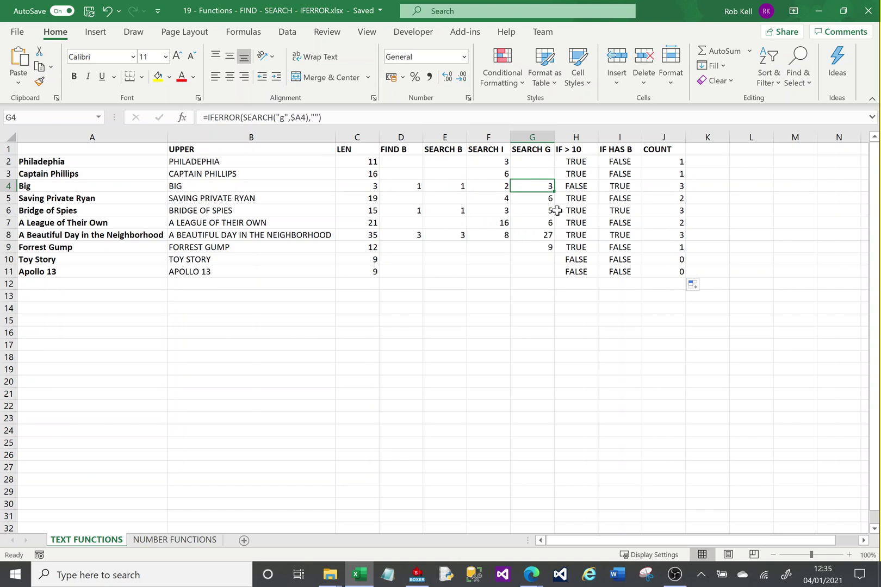
left_click(677, 188)
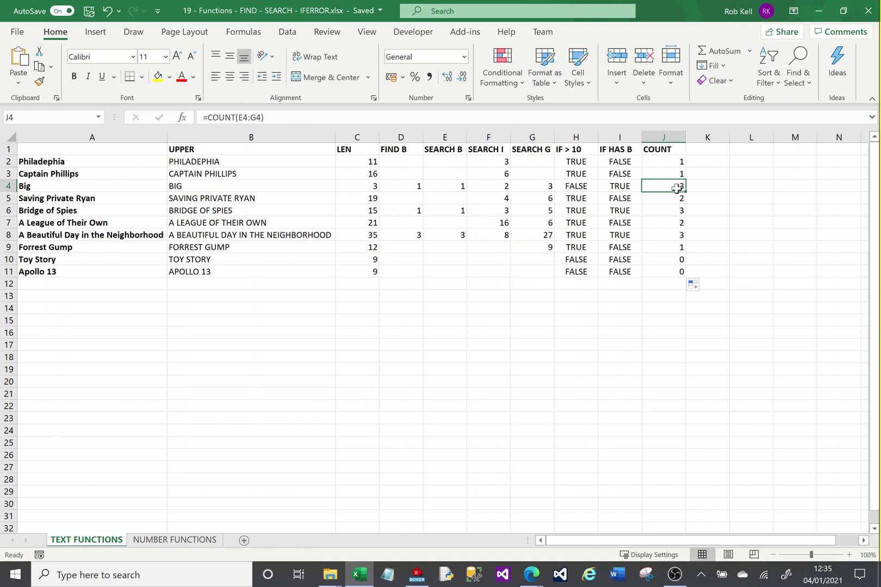
left_click(253, 118)
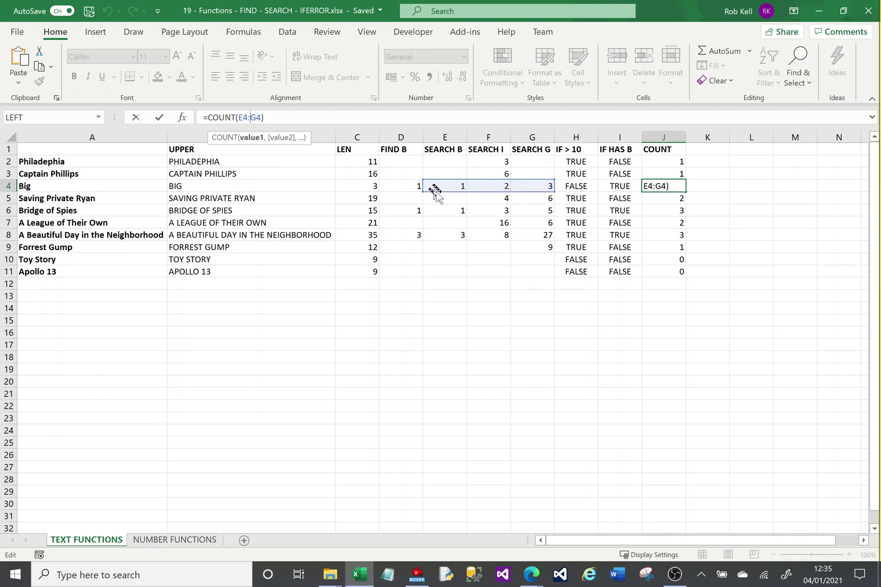
left_click(476, 311)
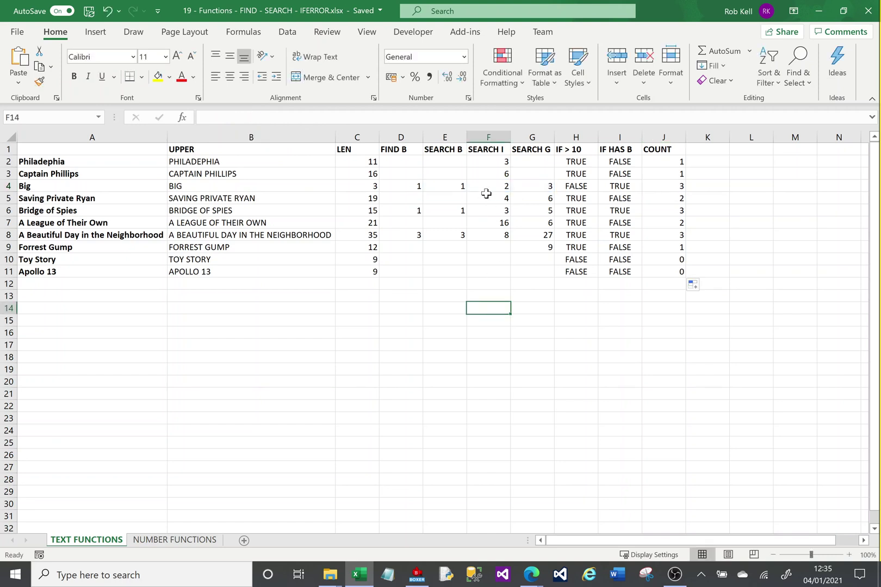